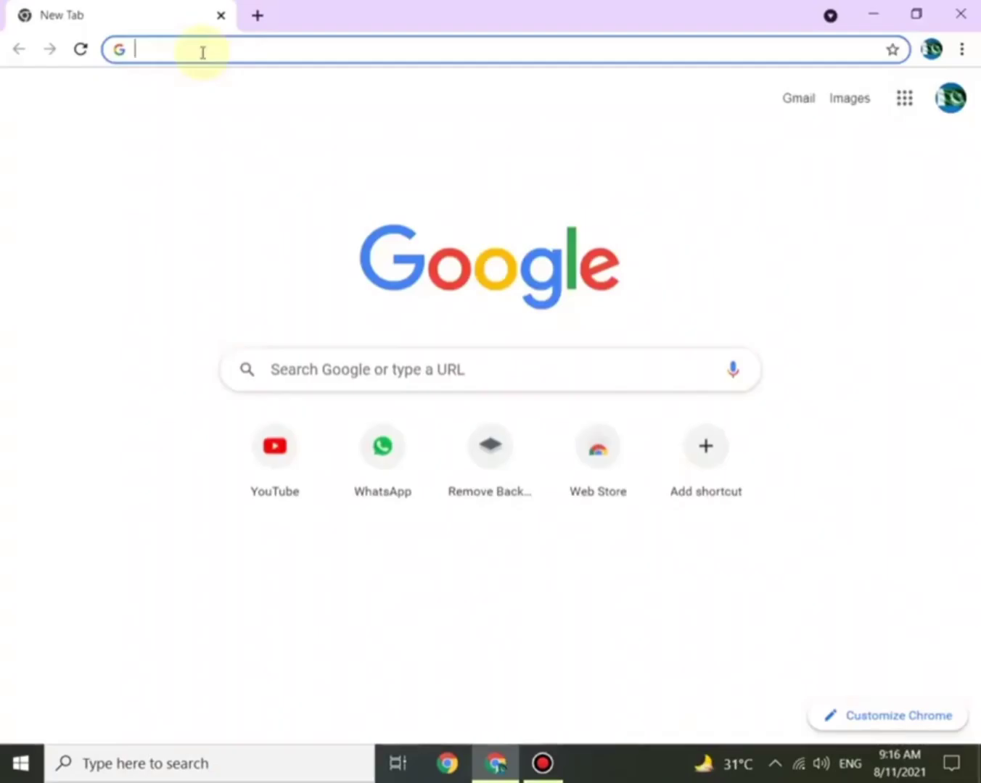
- Search Google for 'pioneer' and open the 'Payoneer: Pay & Get Paid Worldwide' result
text(p)
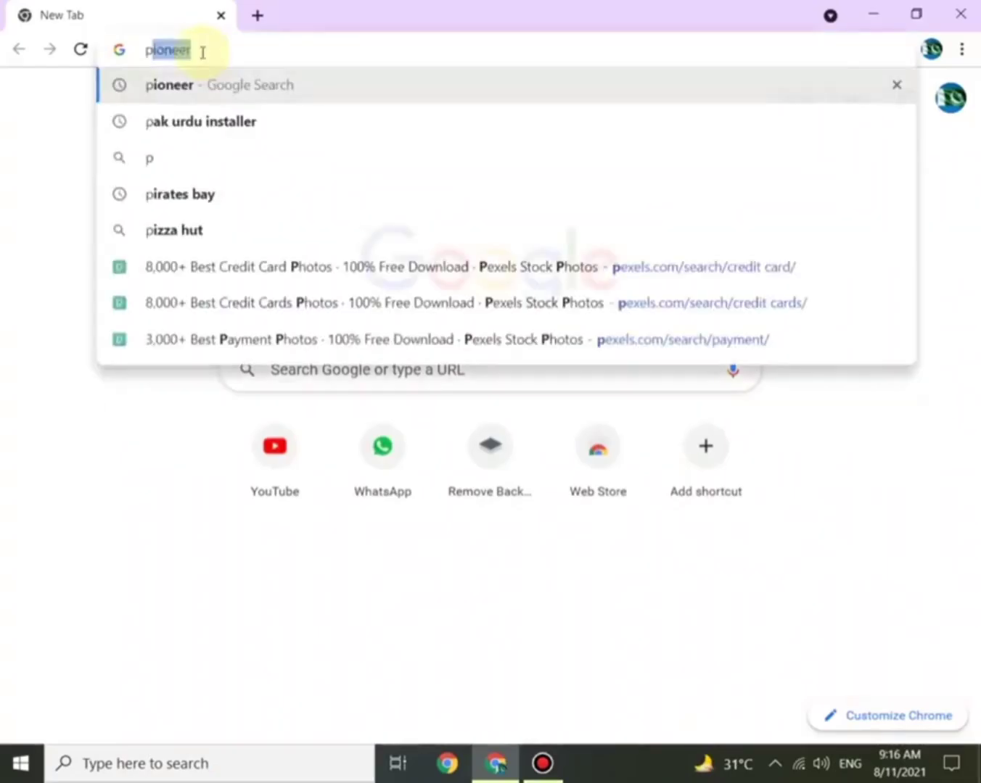
key(Return)
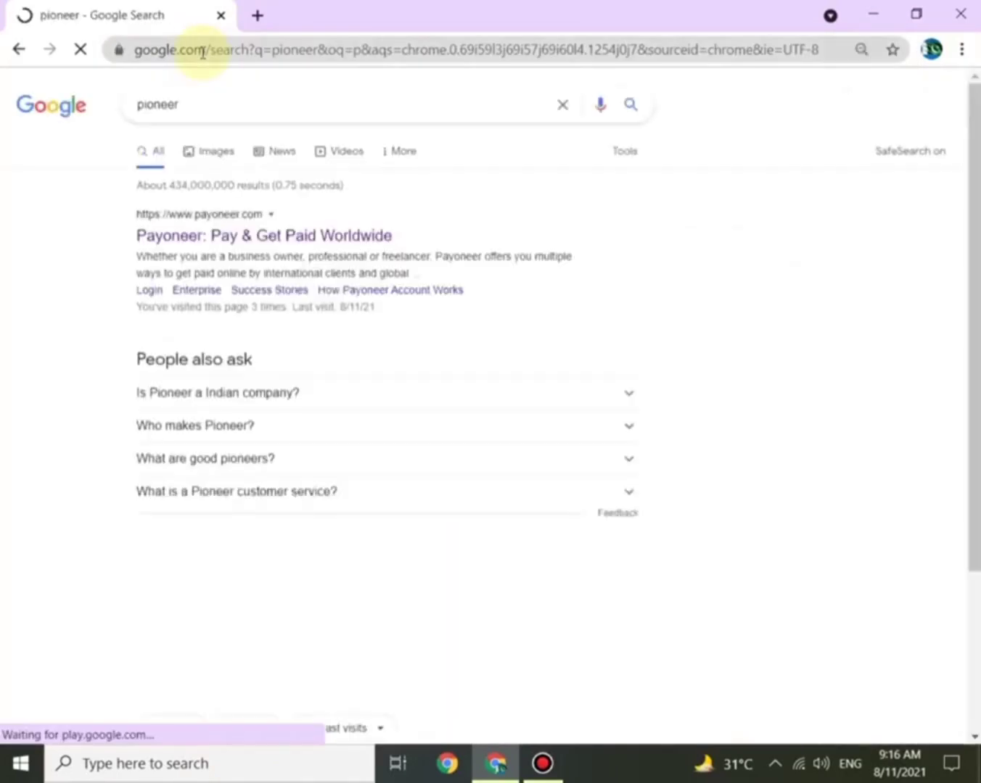
click(203, 228)
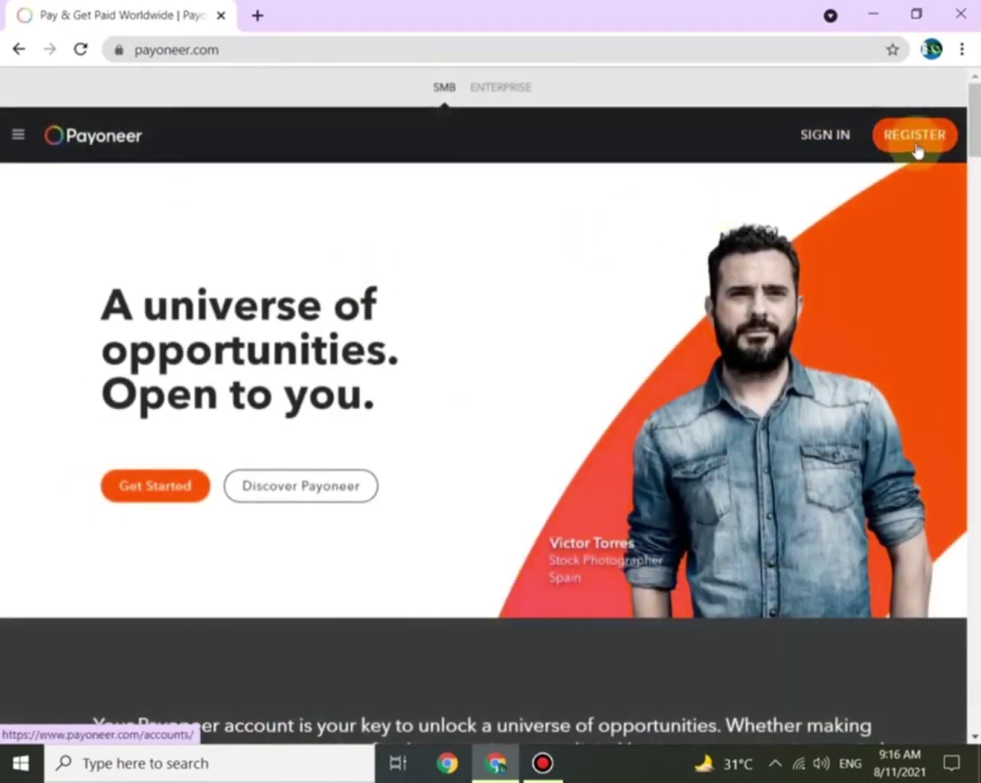
- Start registration as a Freelancer, Service Provider or SMB getting paid by international clients or marketplaces
click(917, 149)
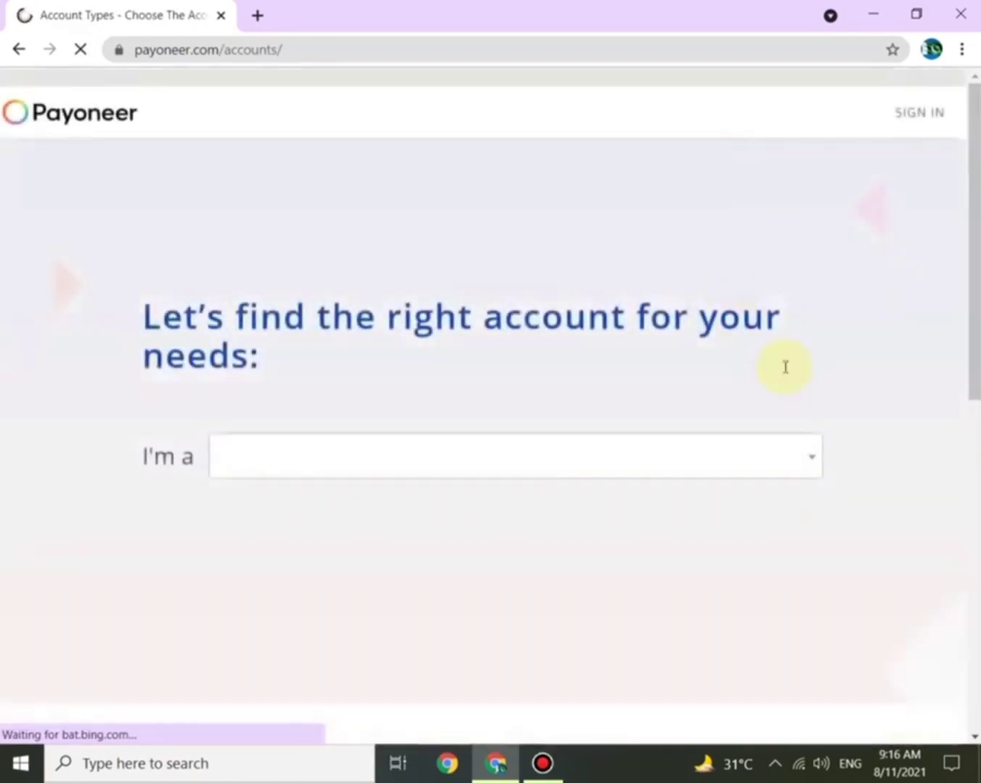
click(820, 477)
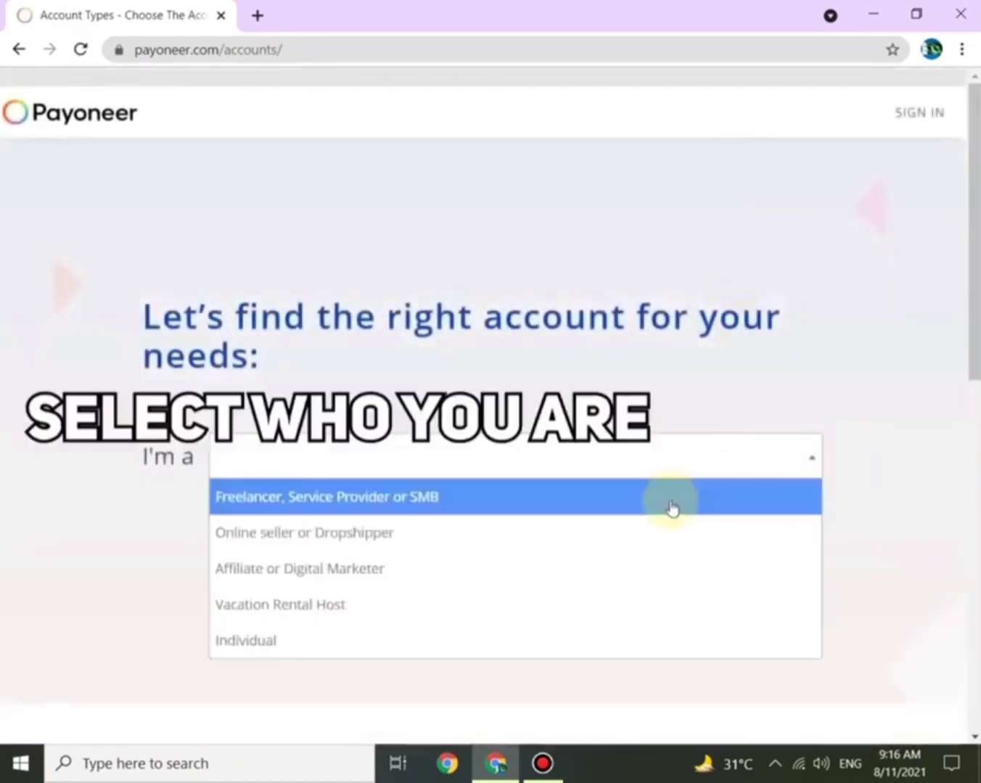
click(669, 499)
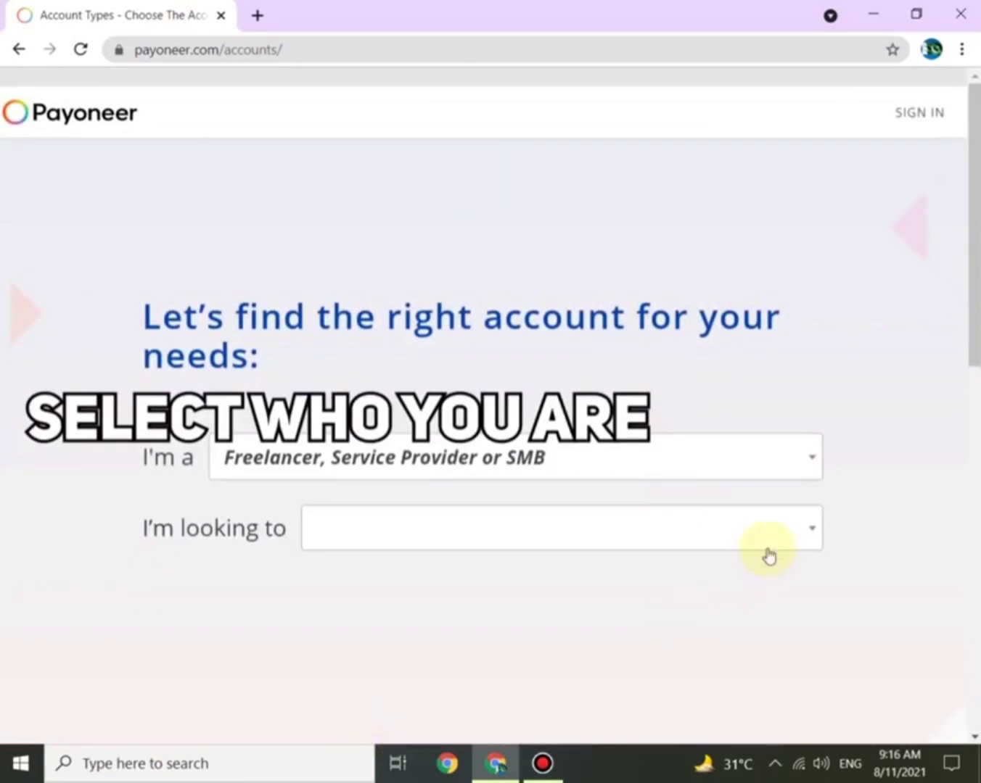
click(805, 541)
click(723, 585)
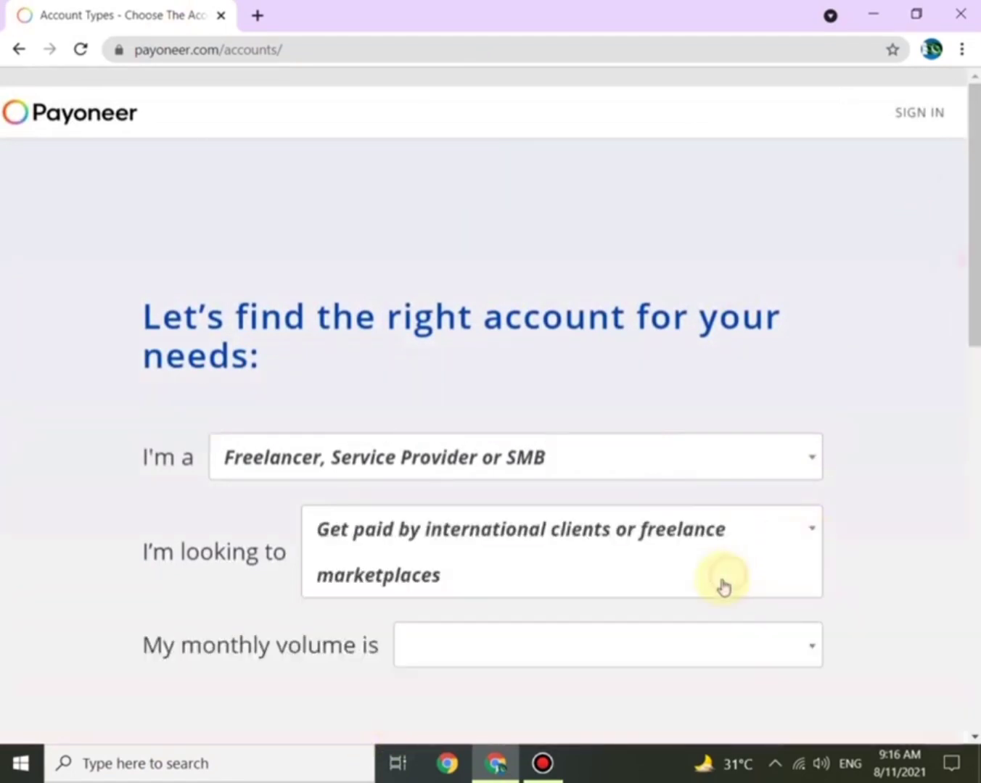
scroll(537, 579, down, 3)
click(810, 456)
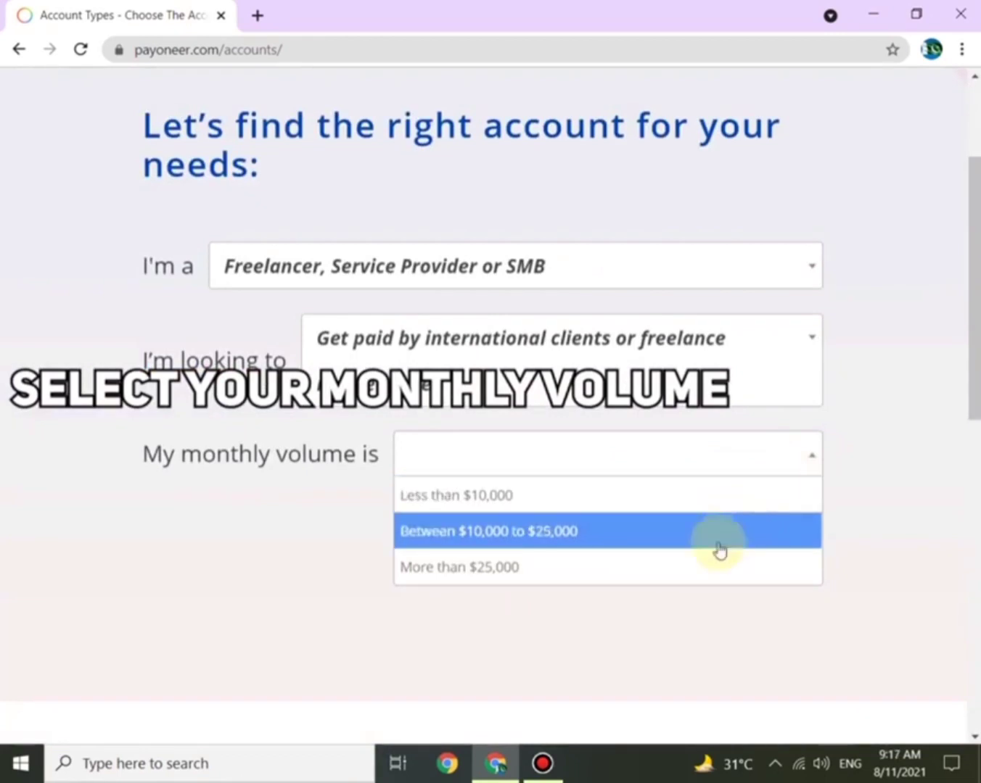
- Pick a monthly volume range and register for the recommended freelancer account
click(717, 508)
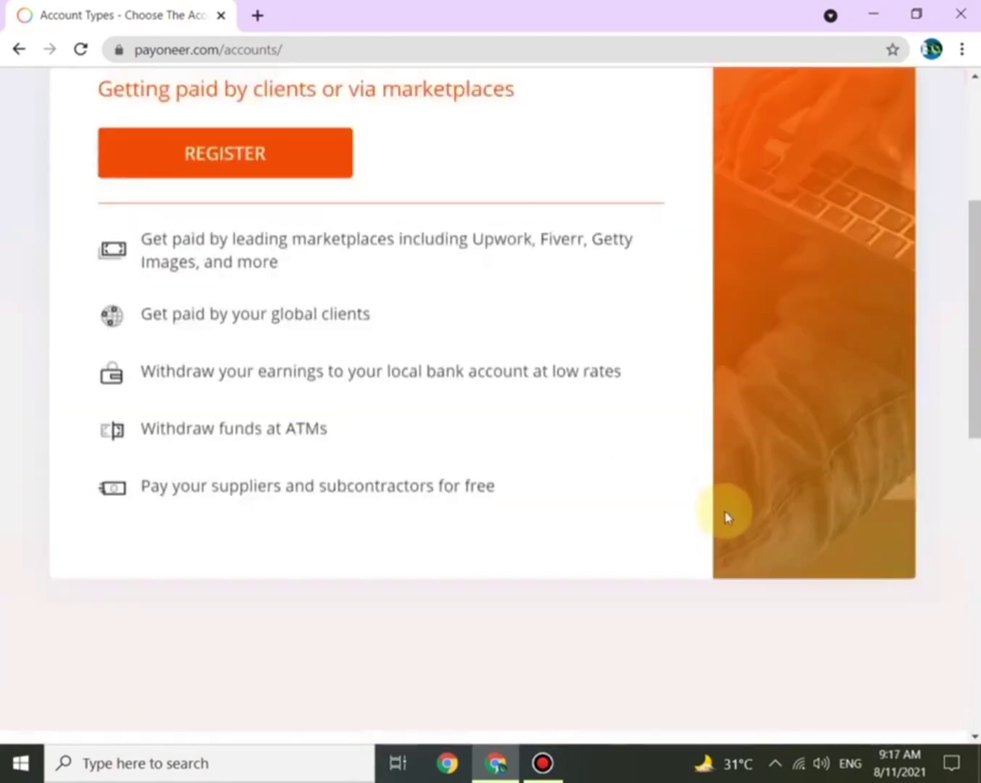
scroll(174, 205, up, 3)
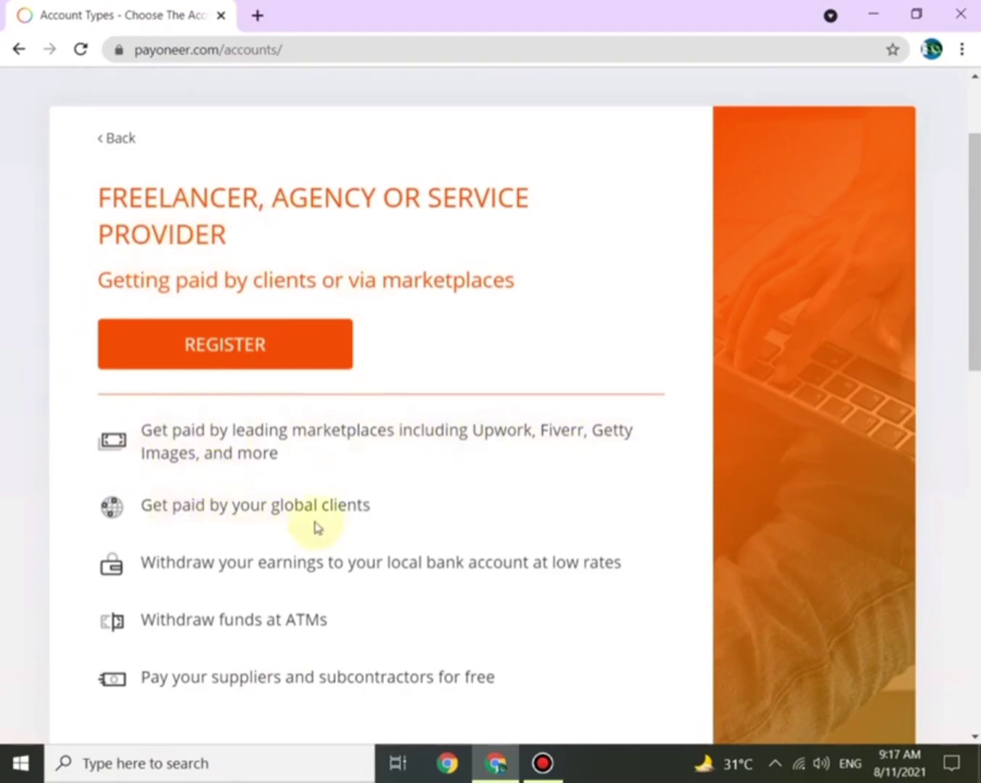
scroll(178, 501, down, 2)
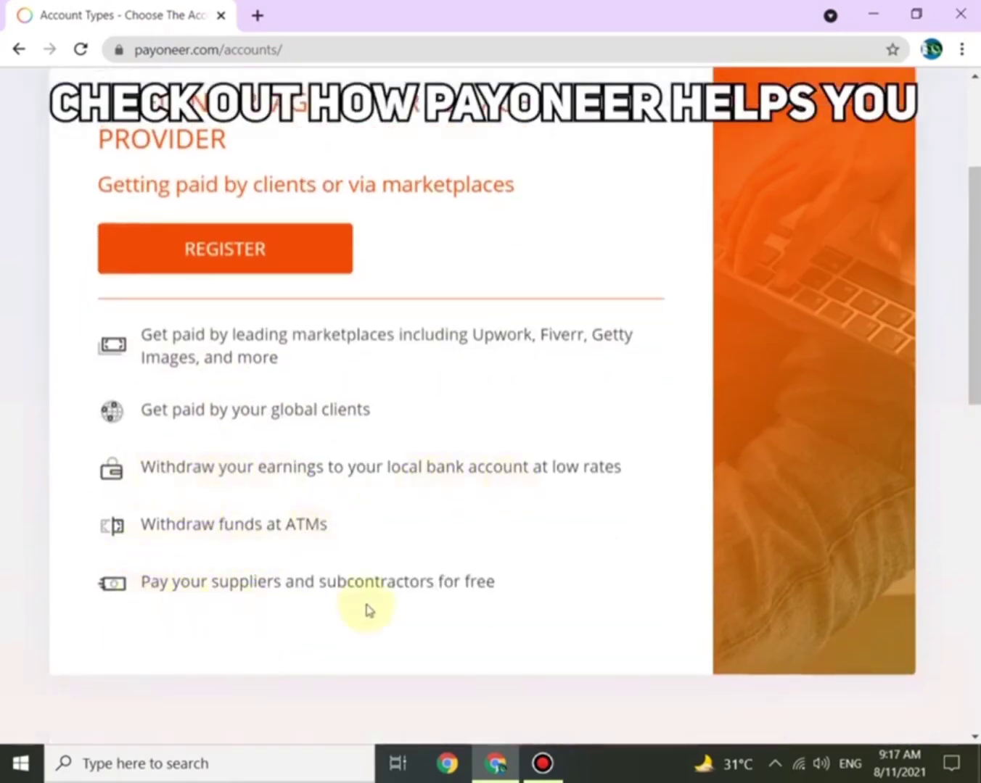
click(253, 265)
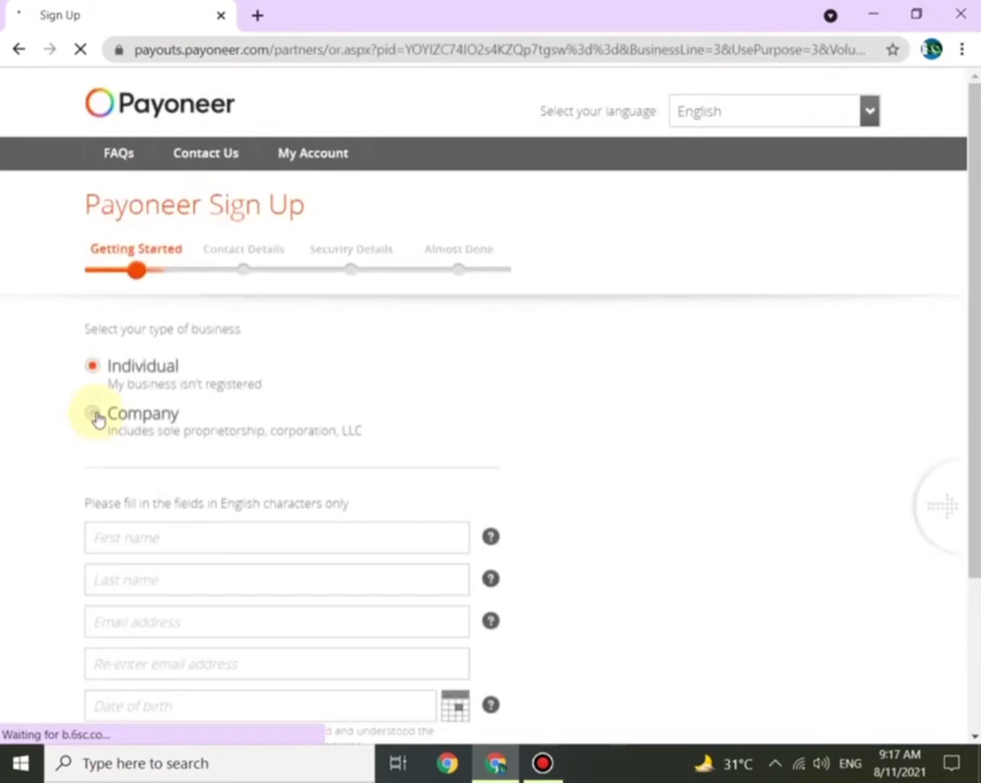
- Set the business type to Individual
click(97, 425)
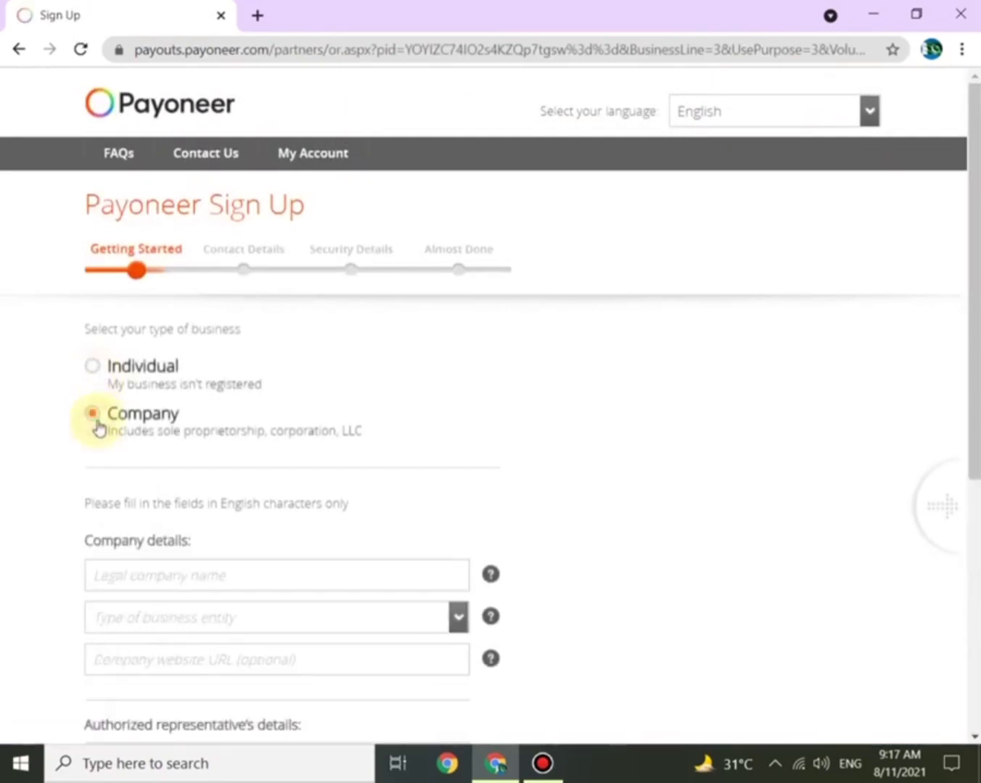
click(92, 366)
scroll(209, 408, down, 1)
scroll(210, 409, down, 2)
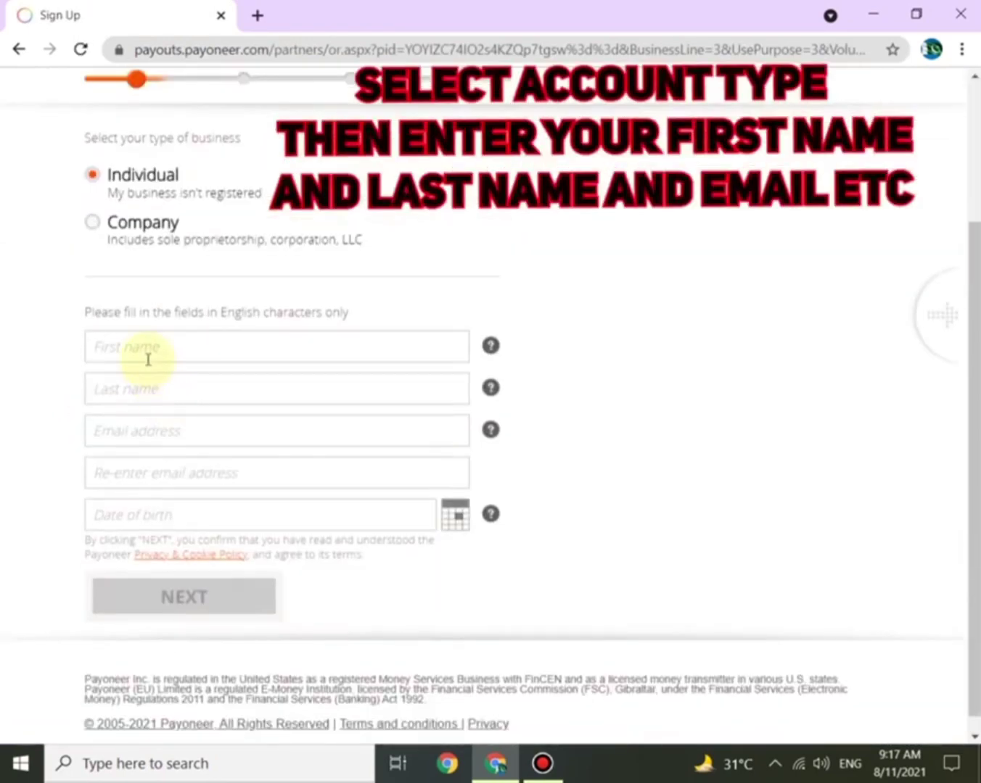
- Enter the first name, last name, email address and its confirmation
click(160, 342)
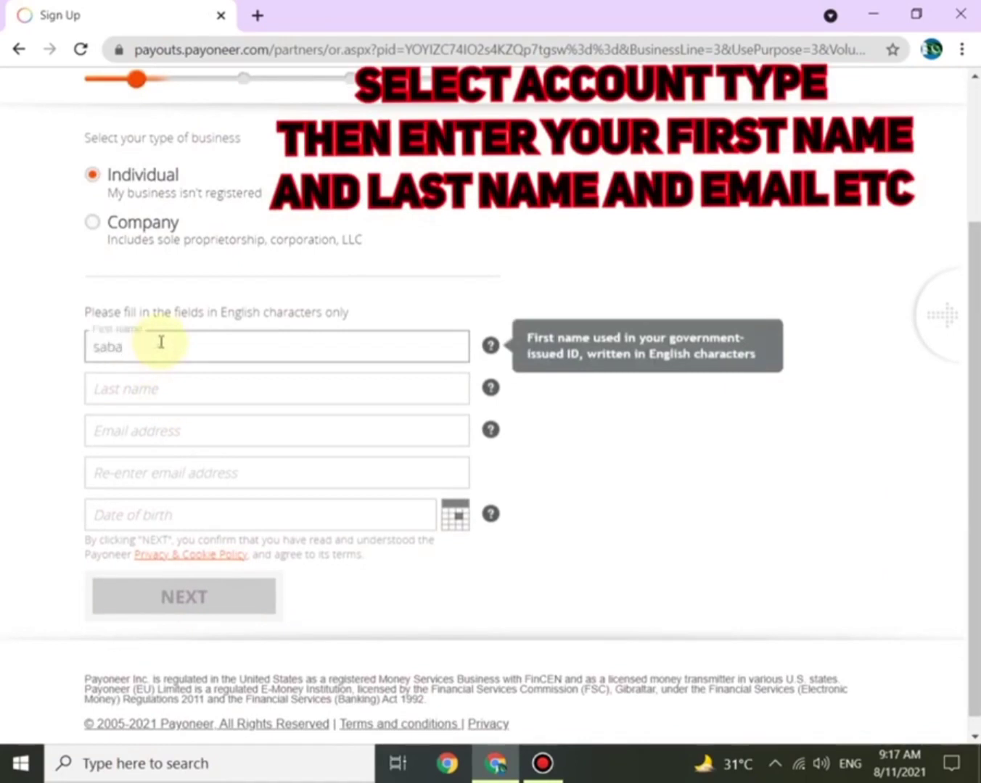
click(192, 388)
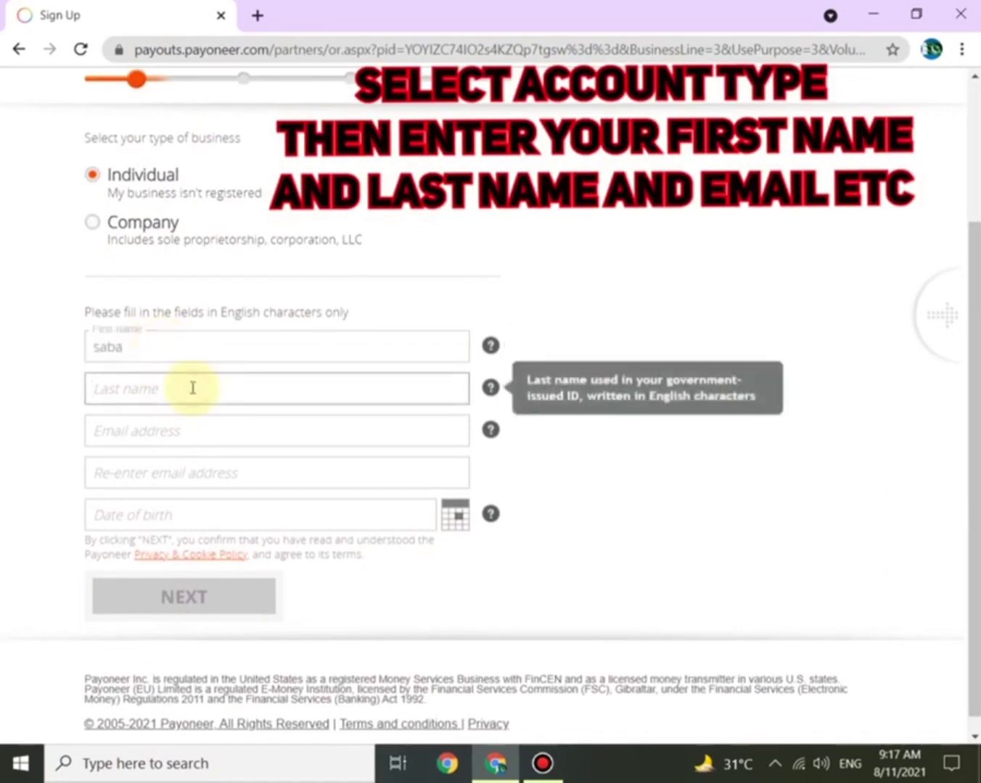
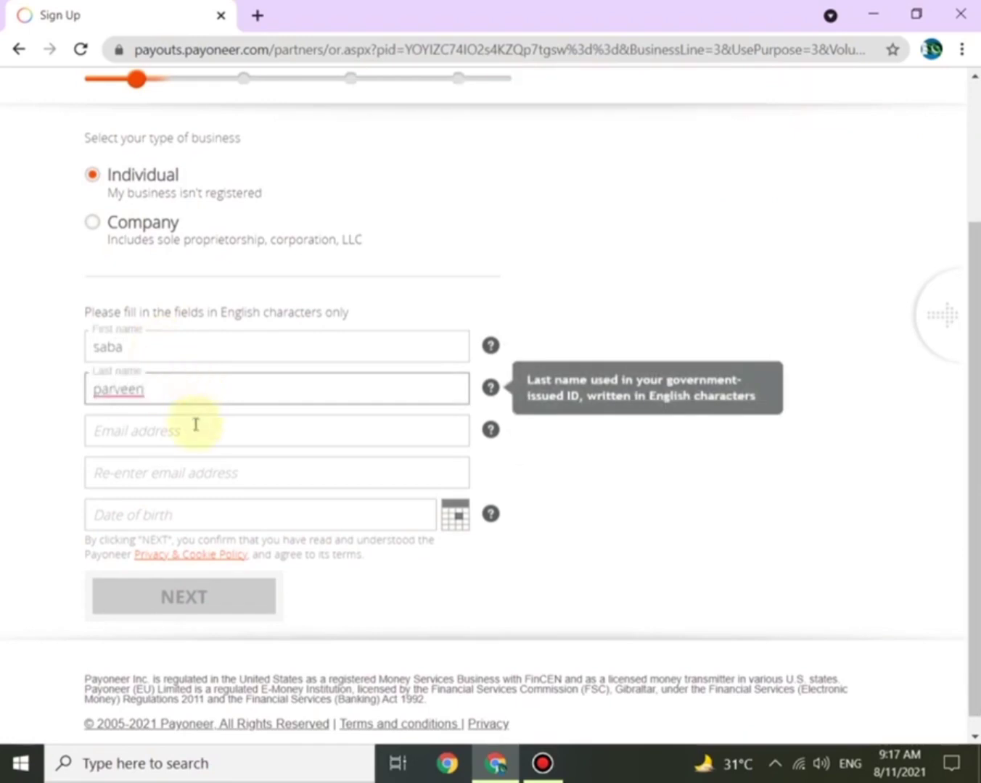
click(195, 424)
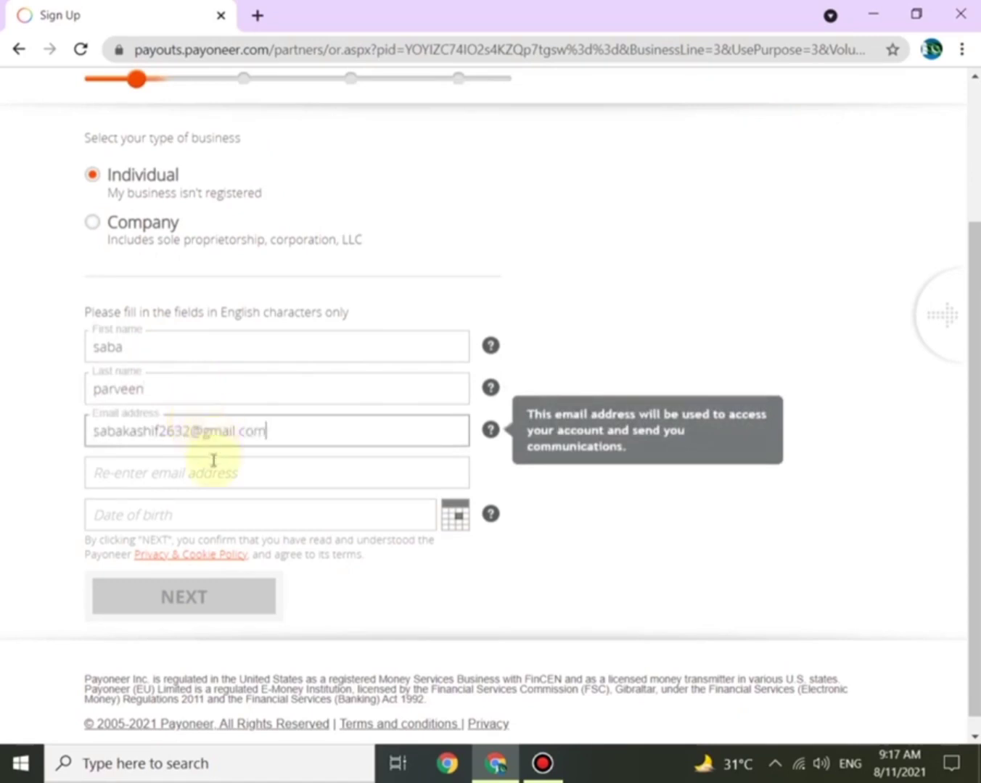
click(212, 473)
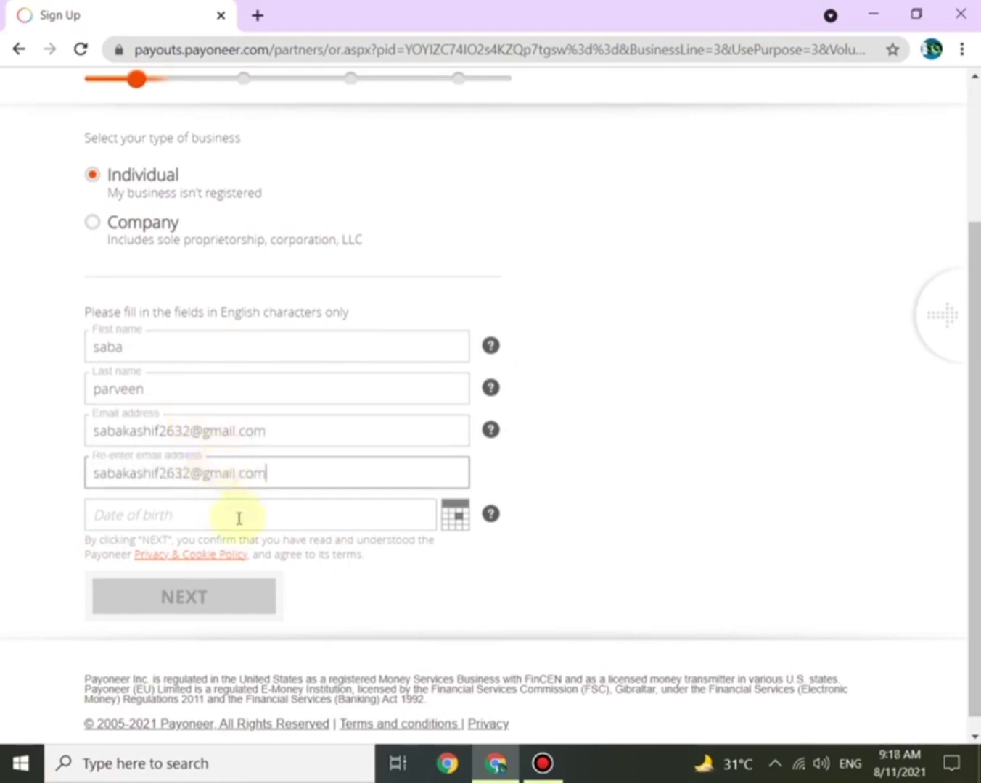
click(238, 517)
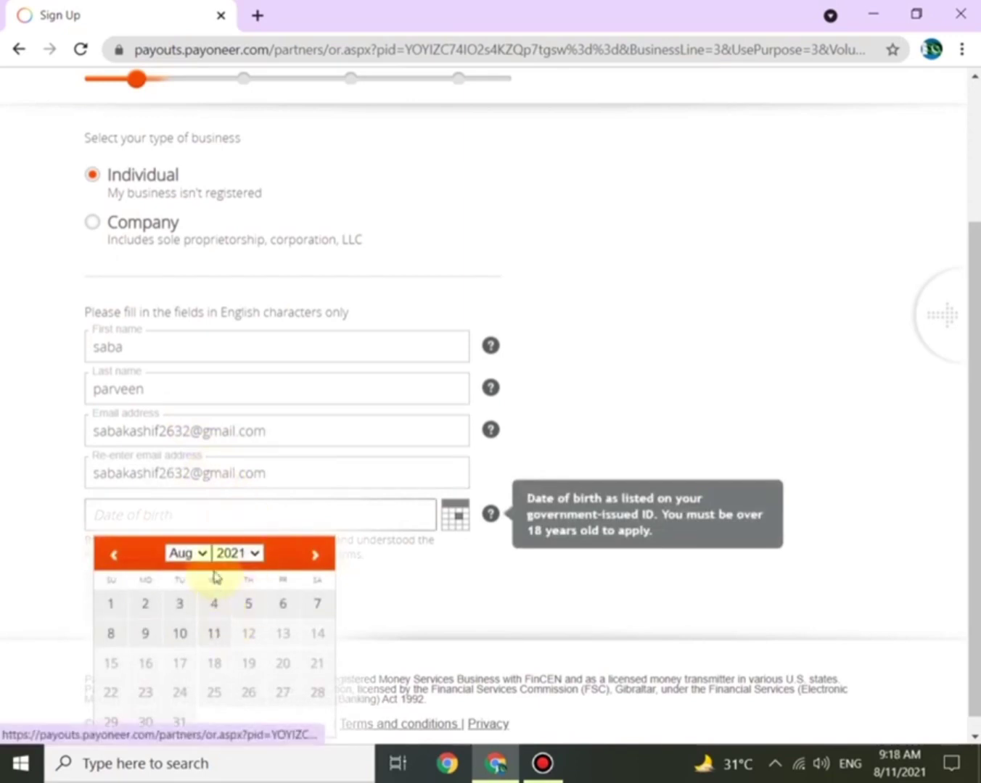
click(258, 555)
scroll(240, 402, up, 4)
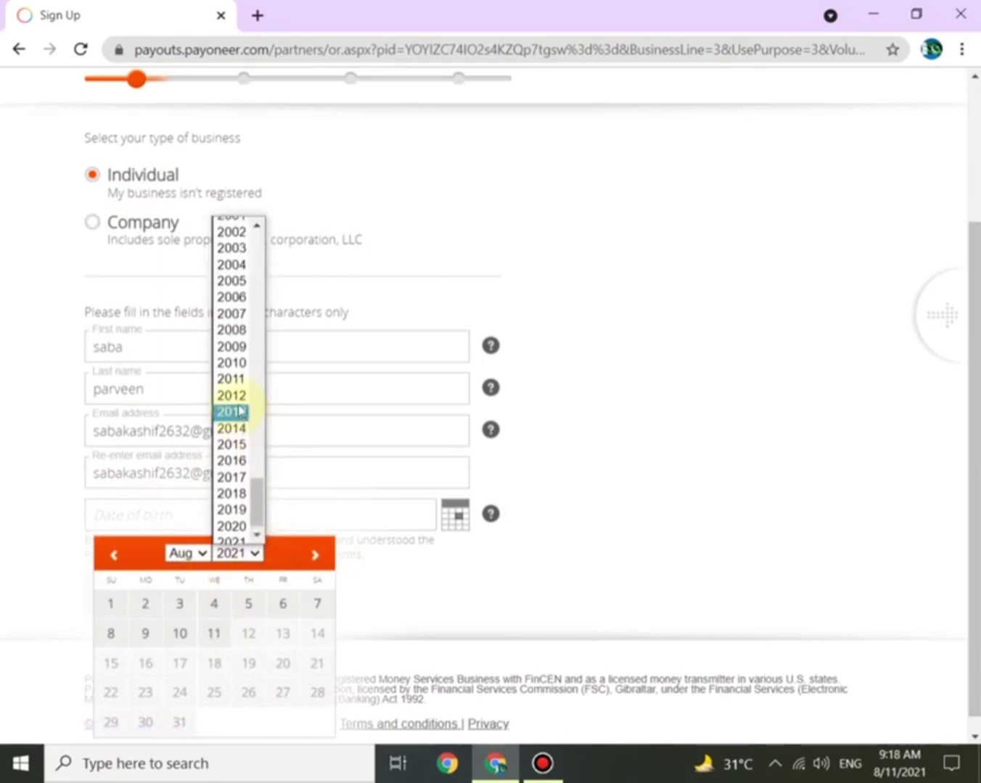
click(233, 349)
scroll(183, 624, down, 1)
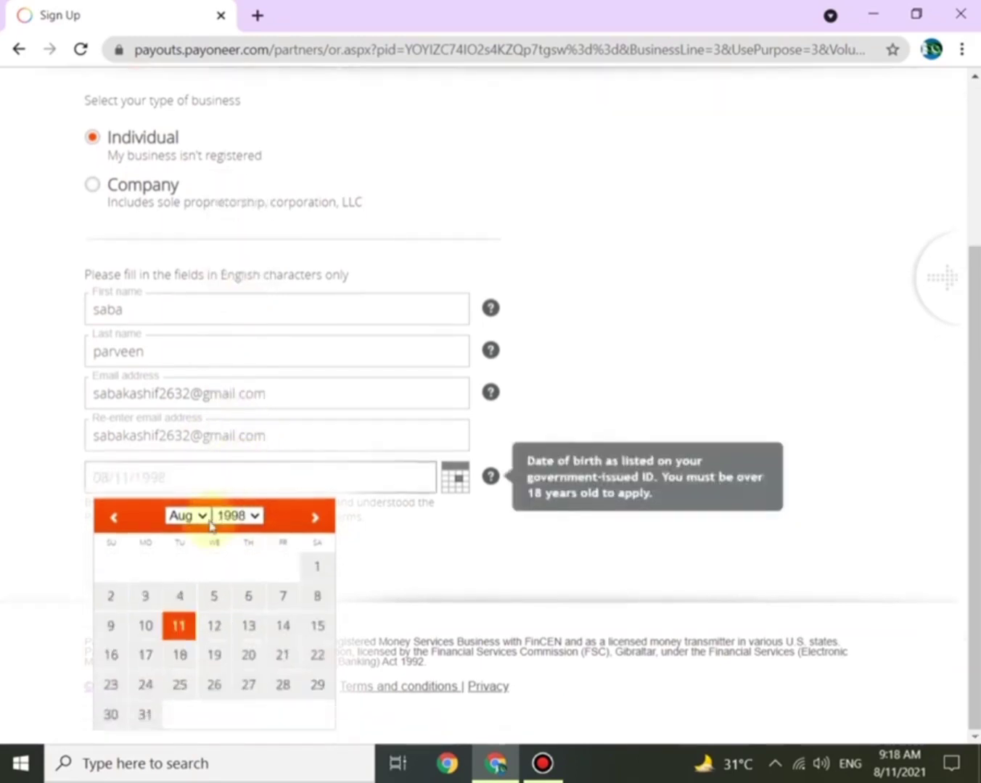
click(216, 666)
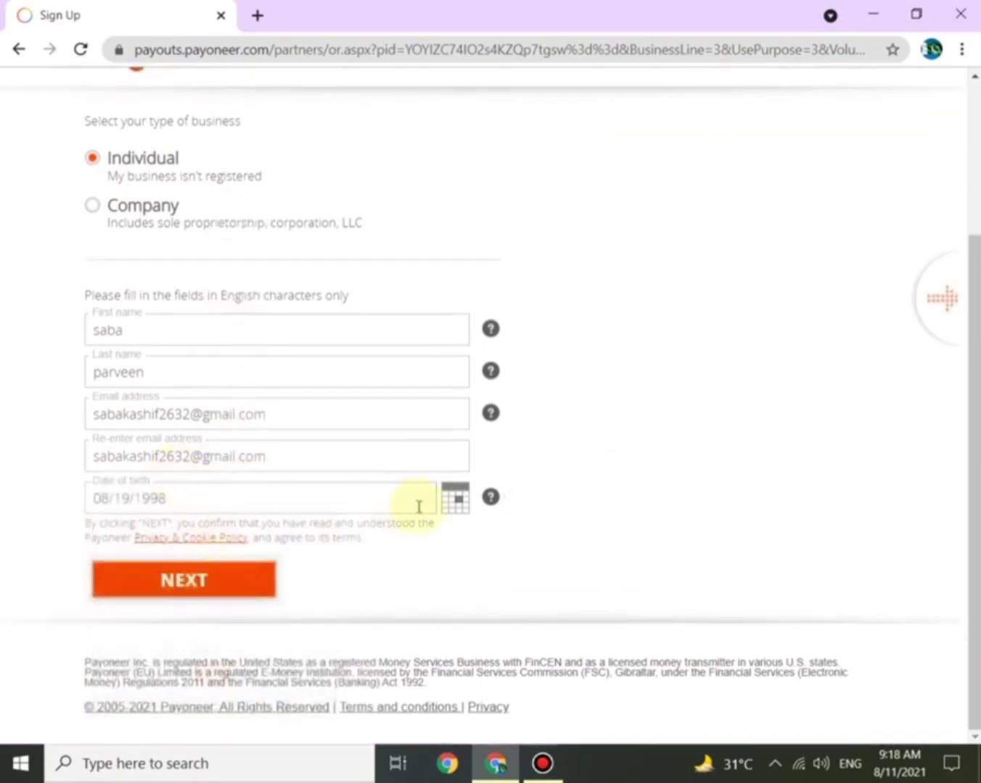
click(455, 500)
click(201, 538)
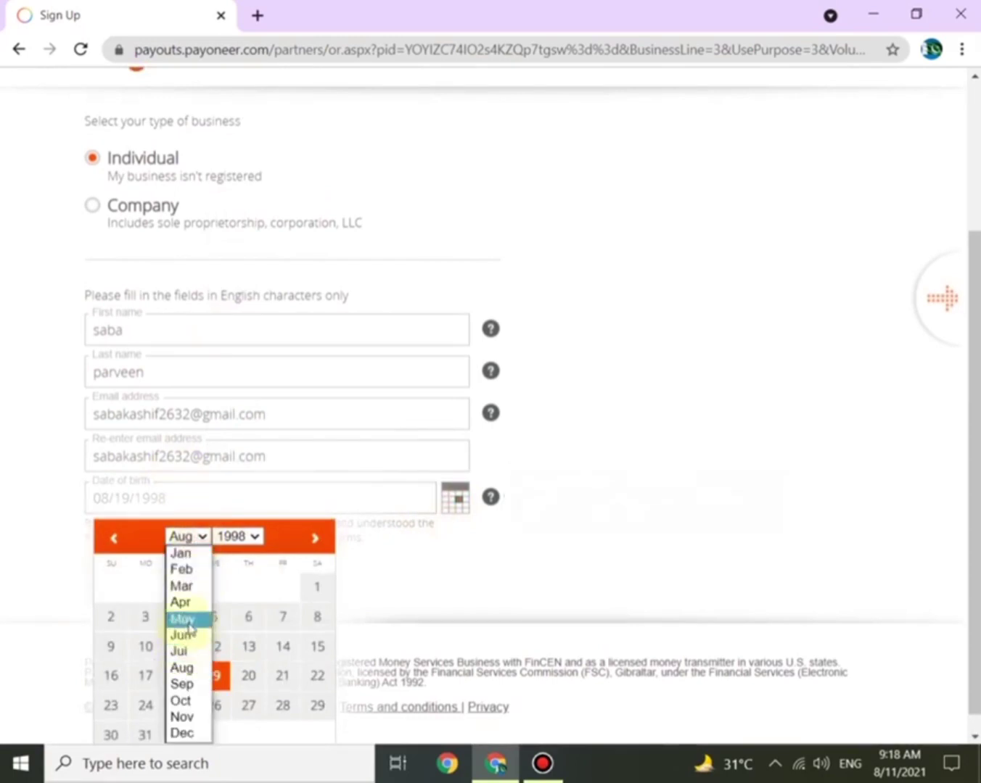
click(188, 620)
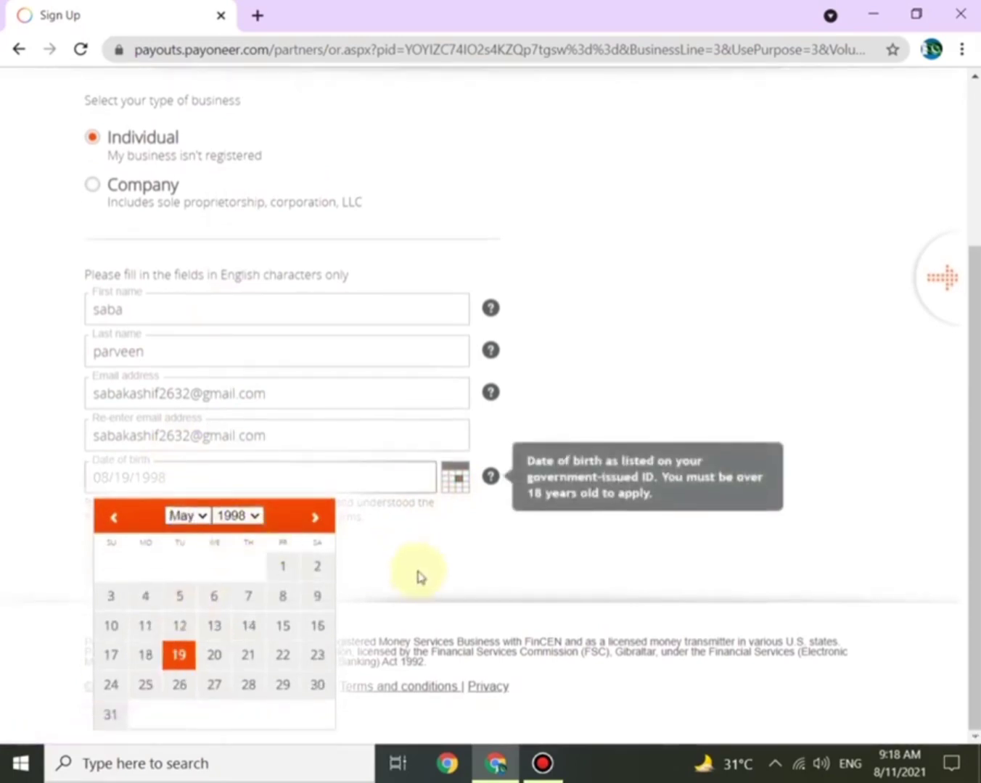
click(420, 576)
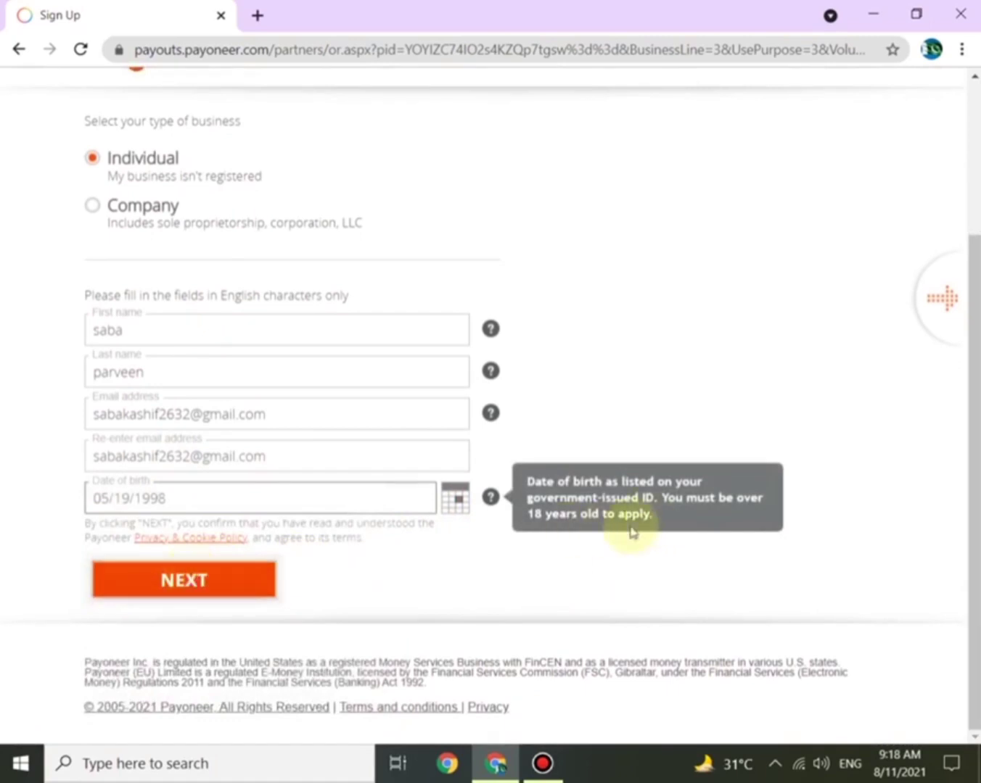
click(181, 580)
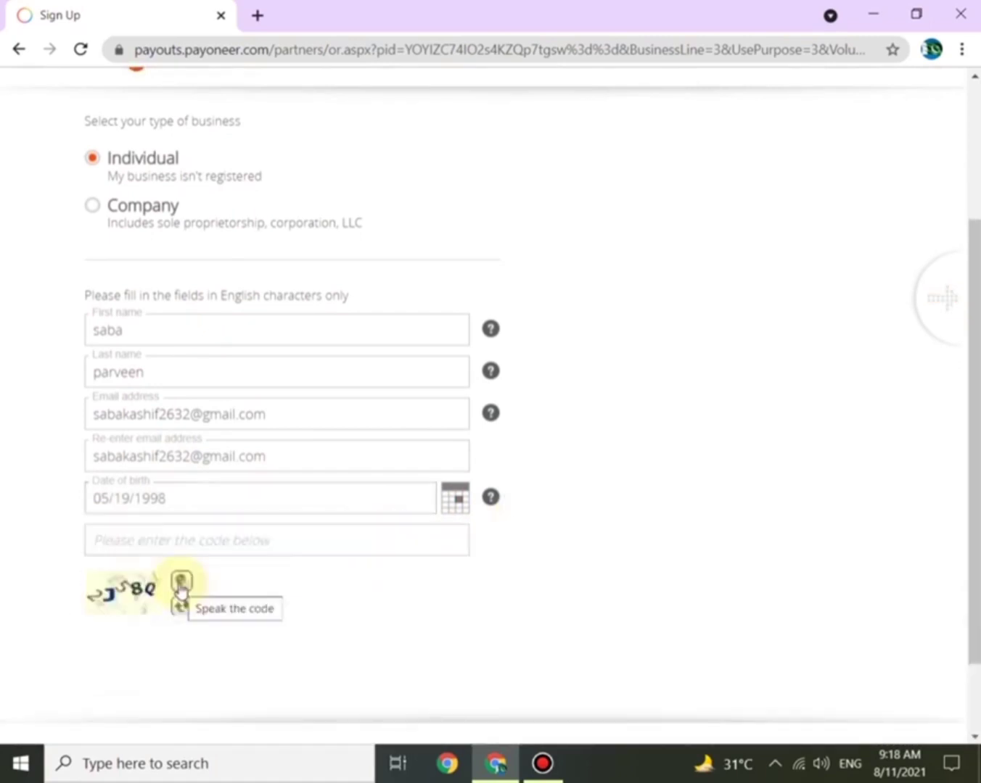
- Enter the security code shown in the captcha image and submit the form
scroll(179, 582, down, 1)
click(209, 438)
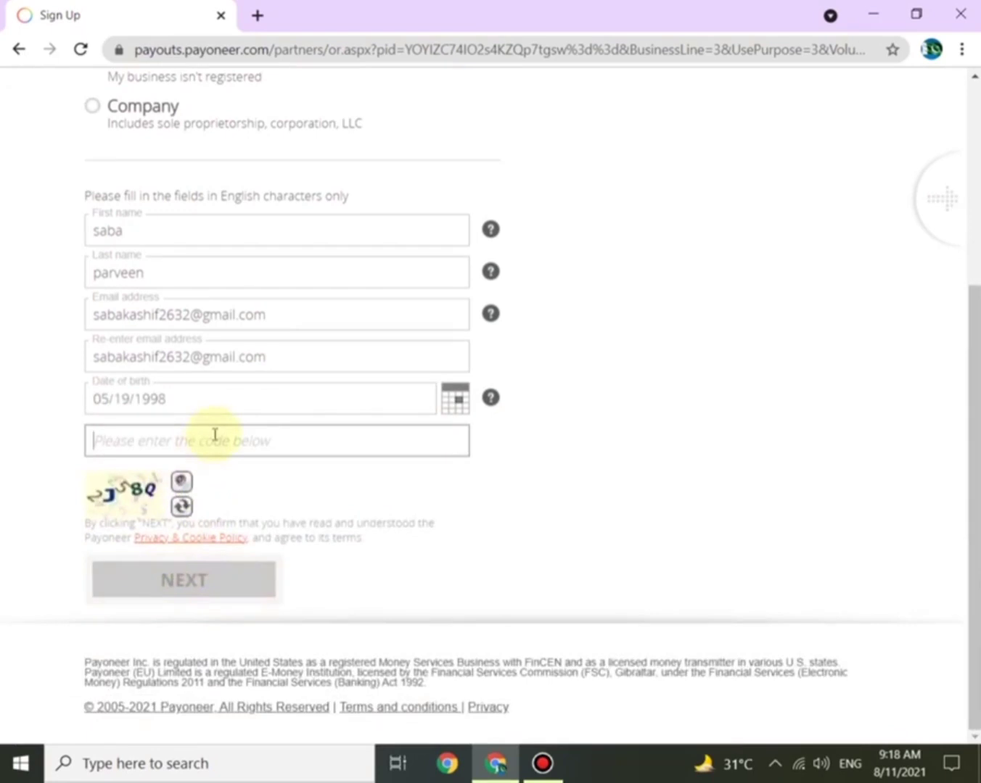
text(2)
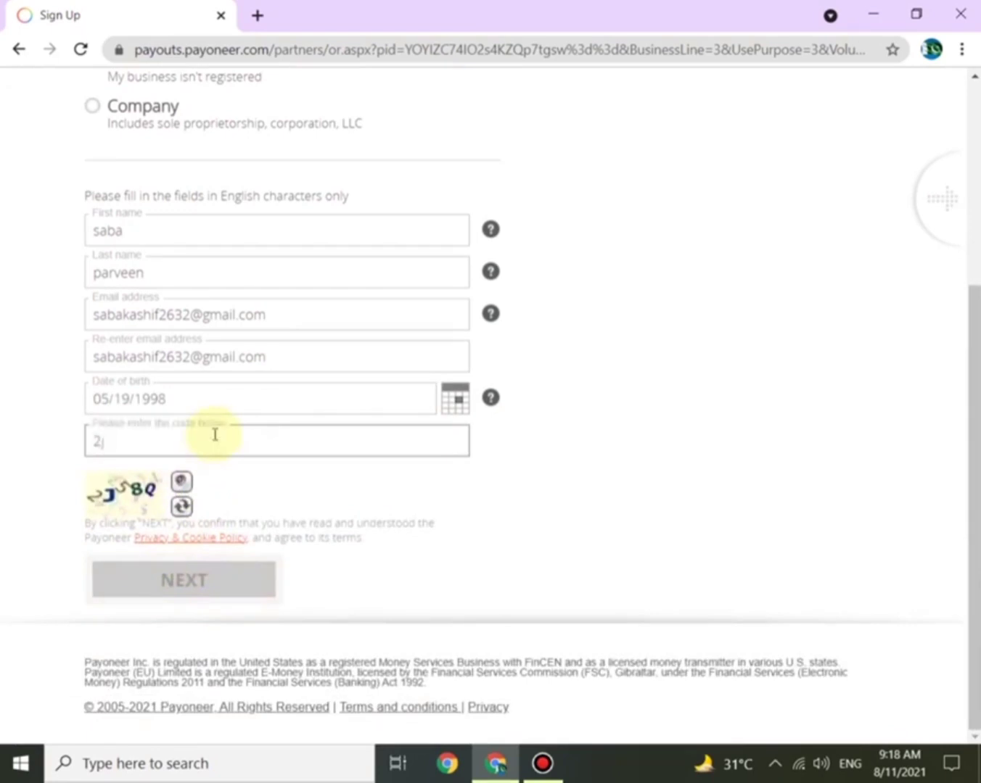
text(j58q)
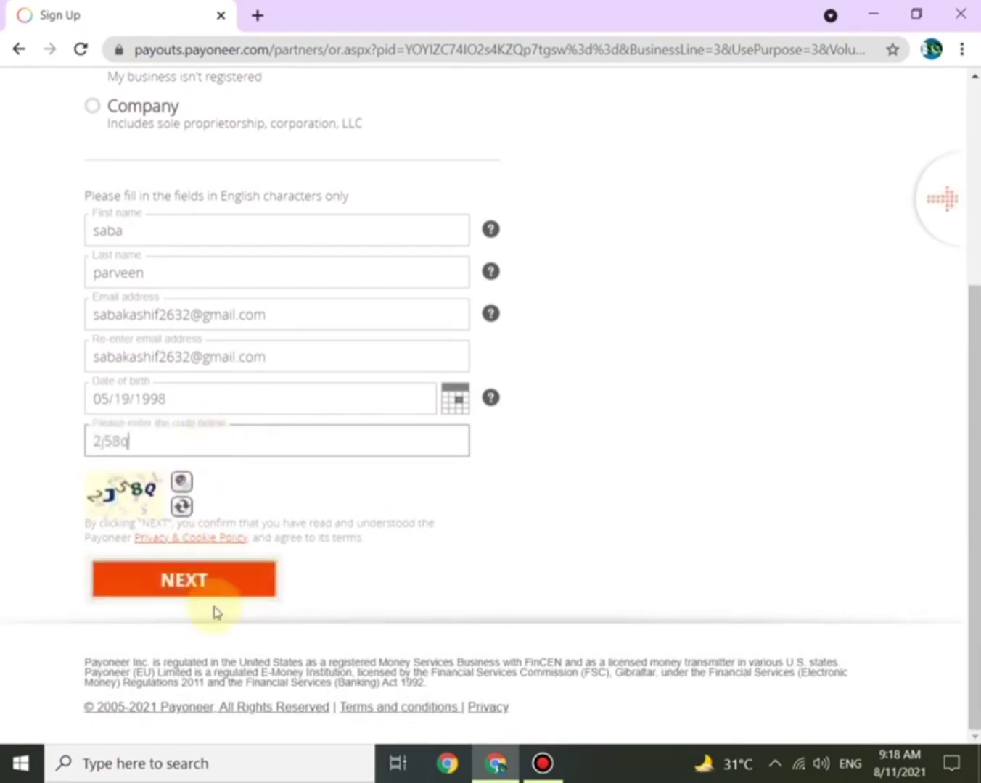
click(214, 587)
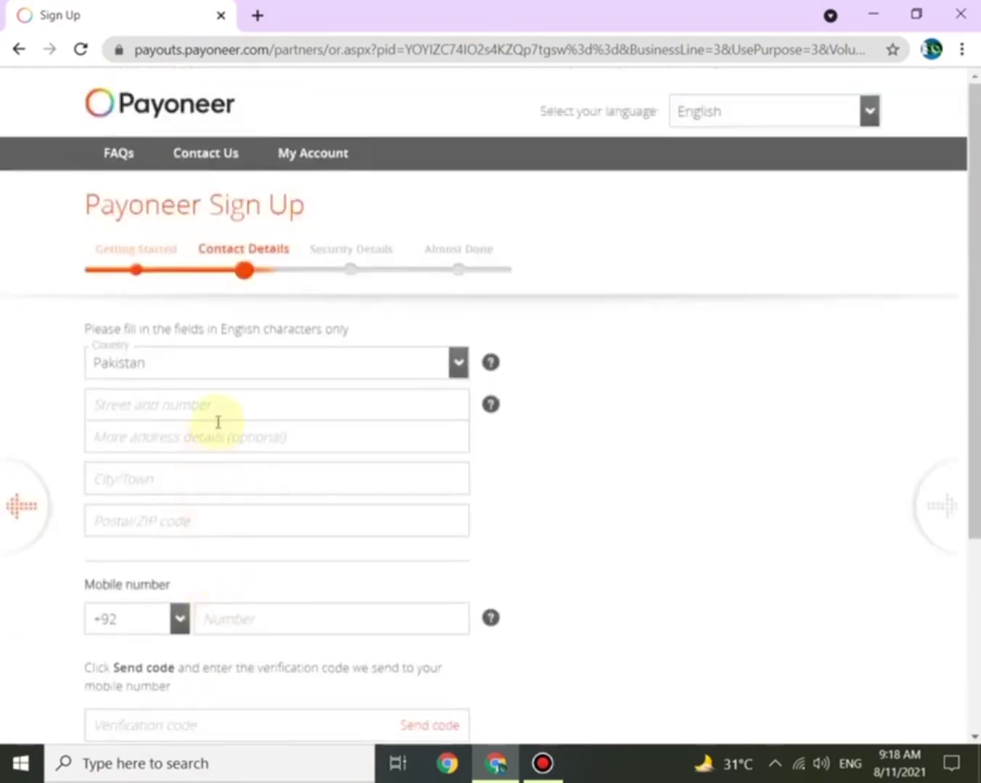
- Go through the street address, address details and city fields to the postal code field
click(238, 399)
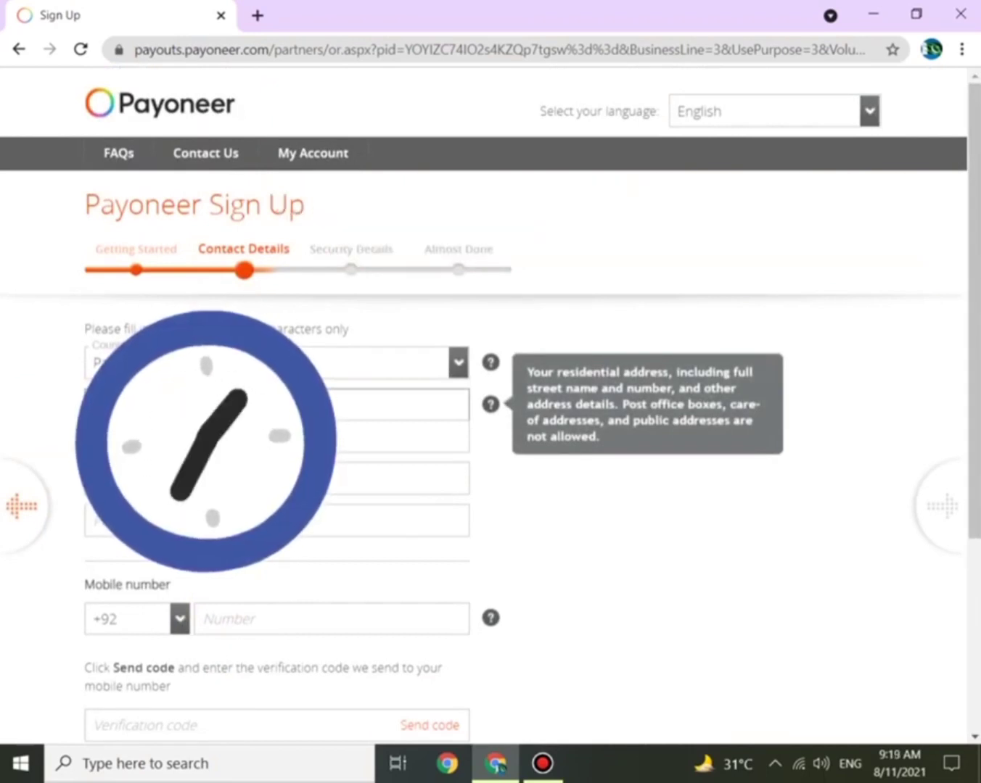
click(402, 435)
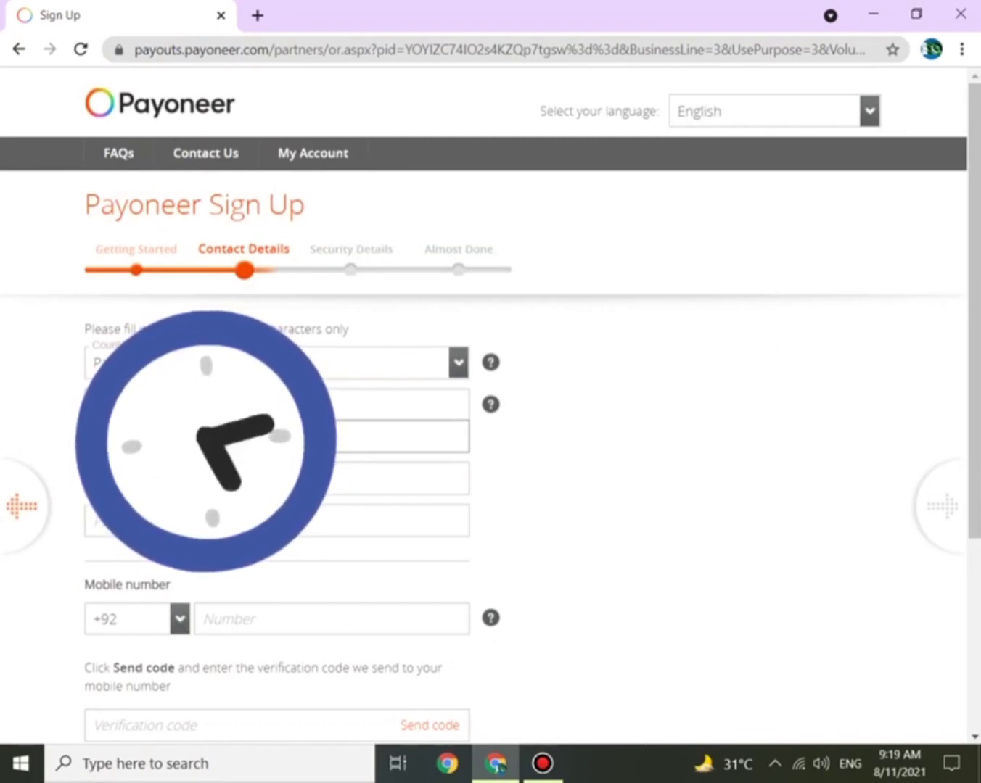
click(403, 479)
click(402, 520)
- Look up the city's zip code with a Google search in a new tab
click(257, 15)
text(zip co)
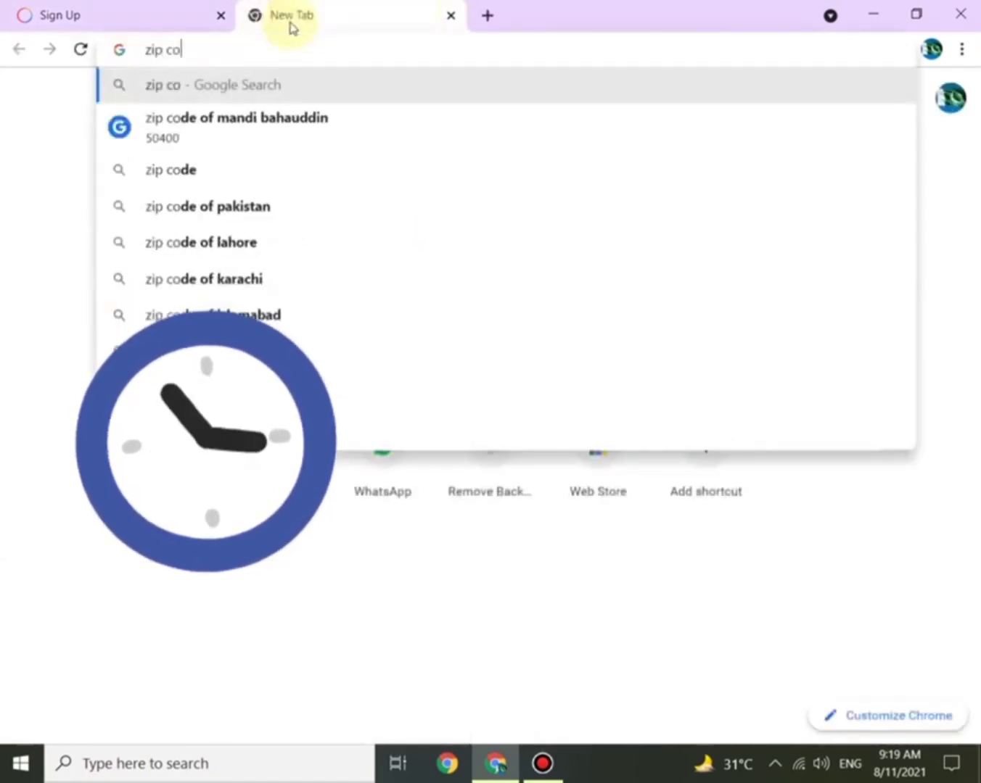
text(d)
key(Down)
key(Return)
click(130, 15)
- Enter the looked-up postal code and move on to the mobile number
text(50400)
scroll(132, 579, down, 3)
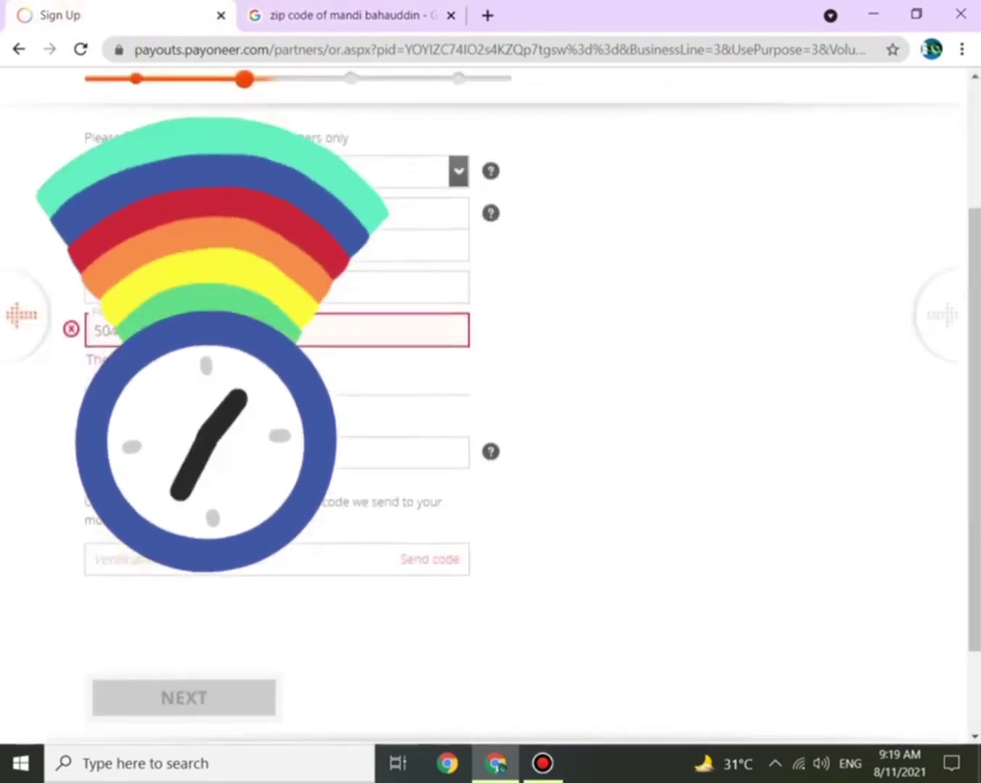
click(405, 456)
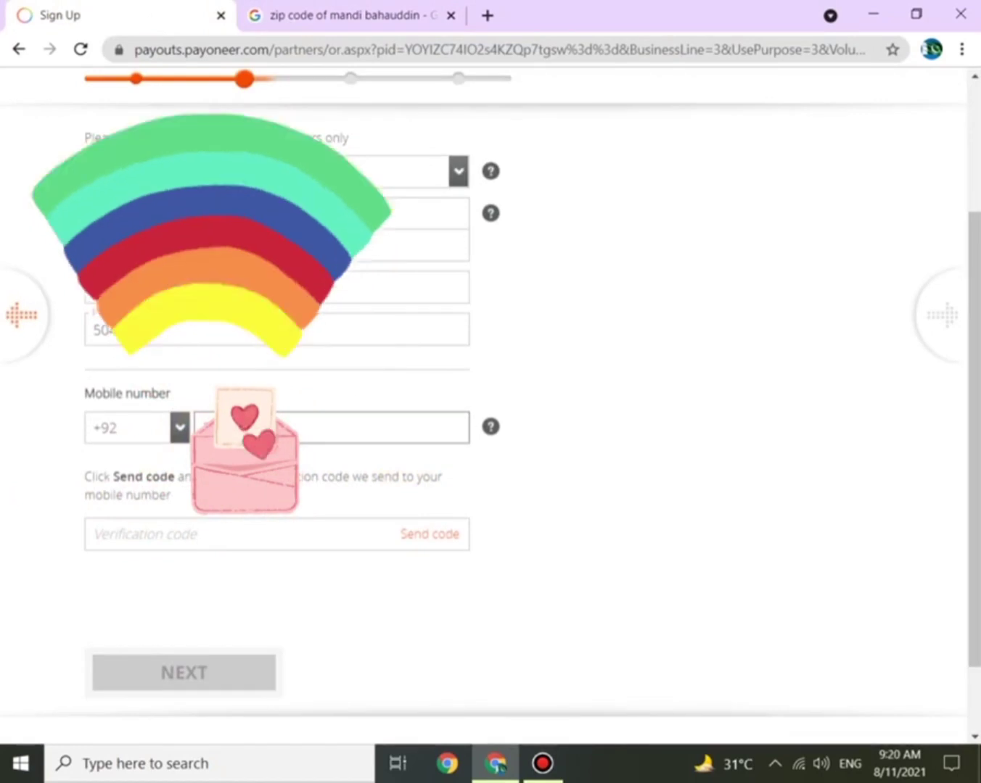
- Have a verification code texted, enter it, and submit the contact details
click(250, 531)
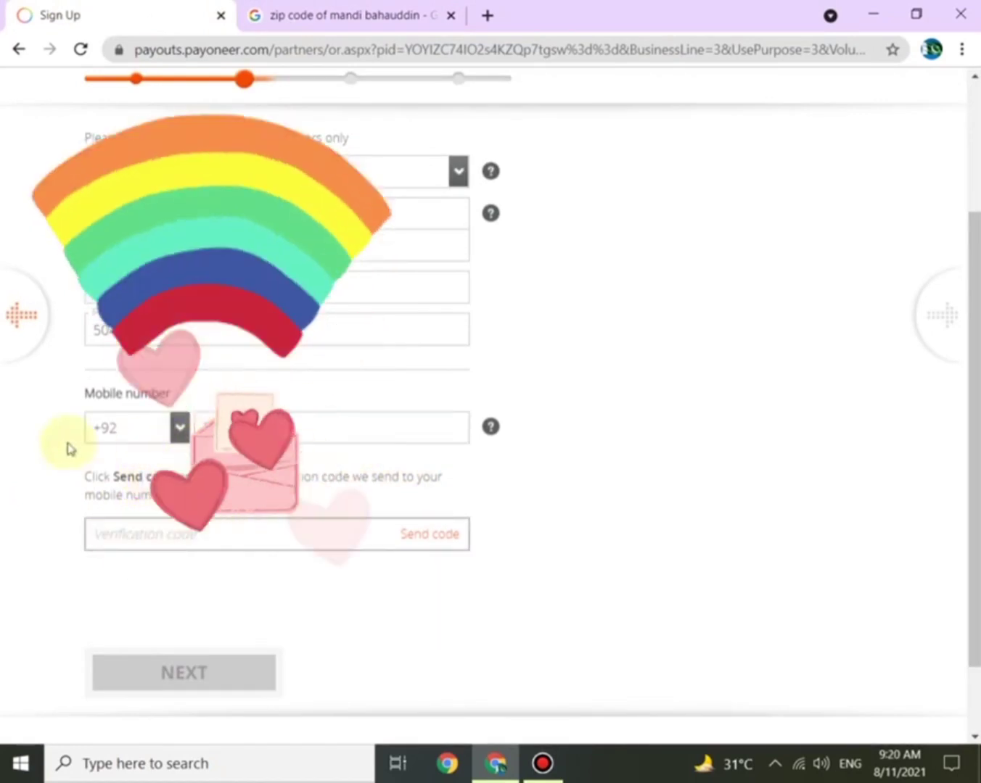
click(428, 534)
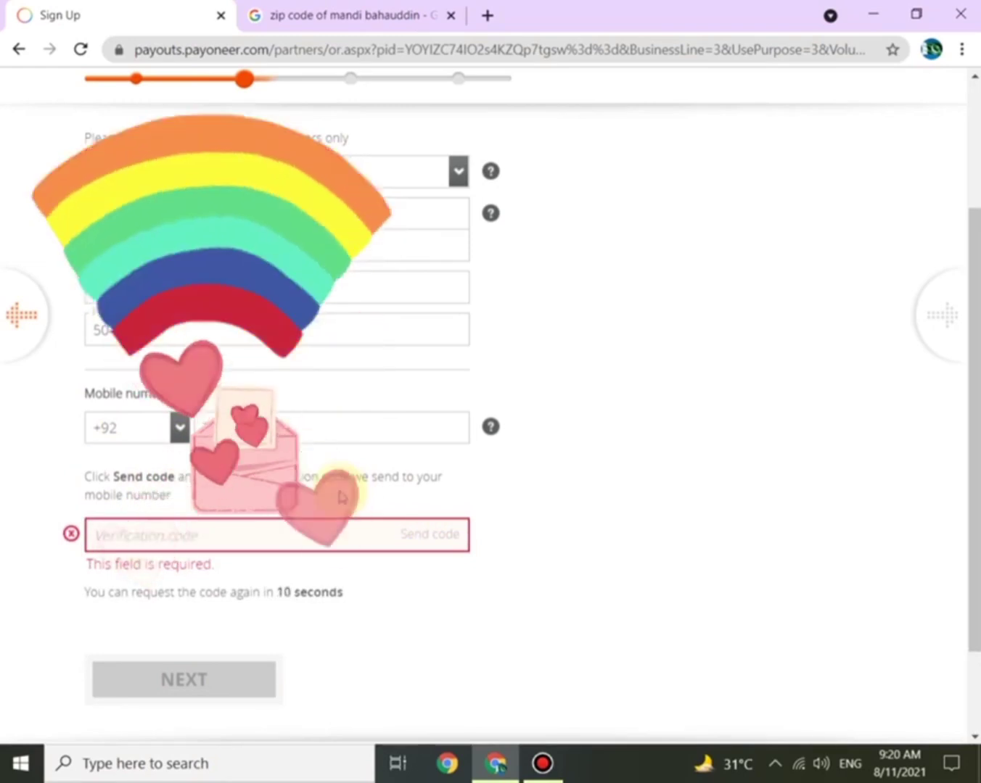
click(335, 528)
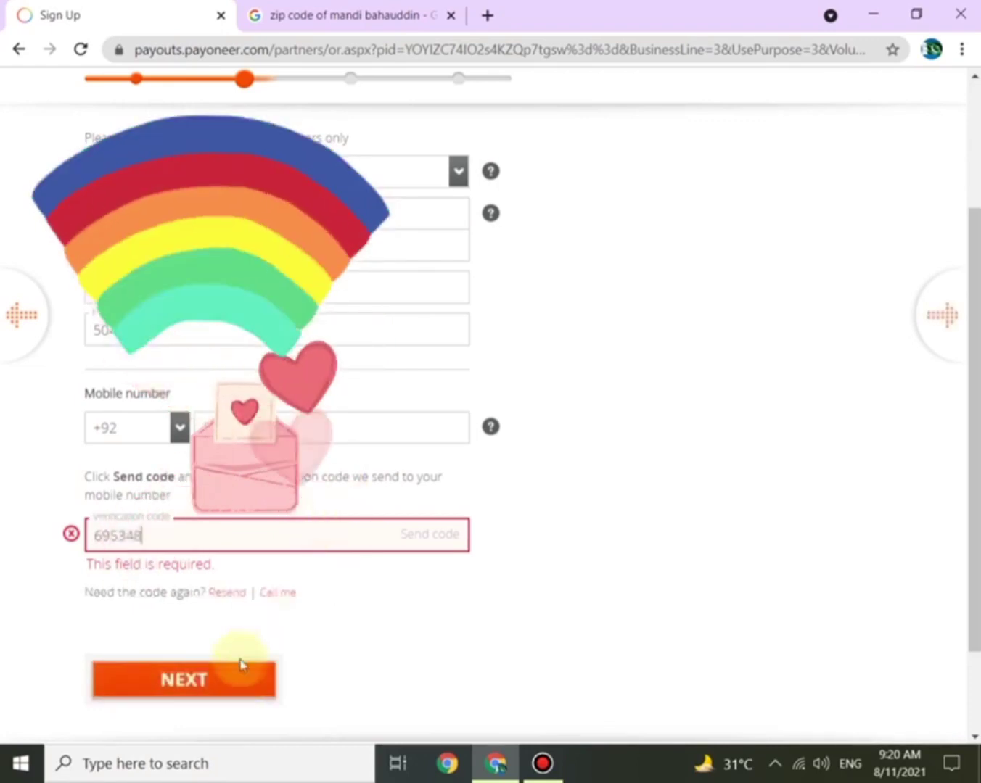
click(228, 666)
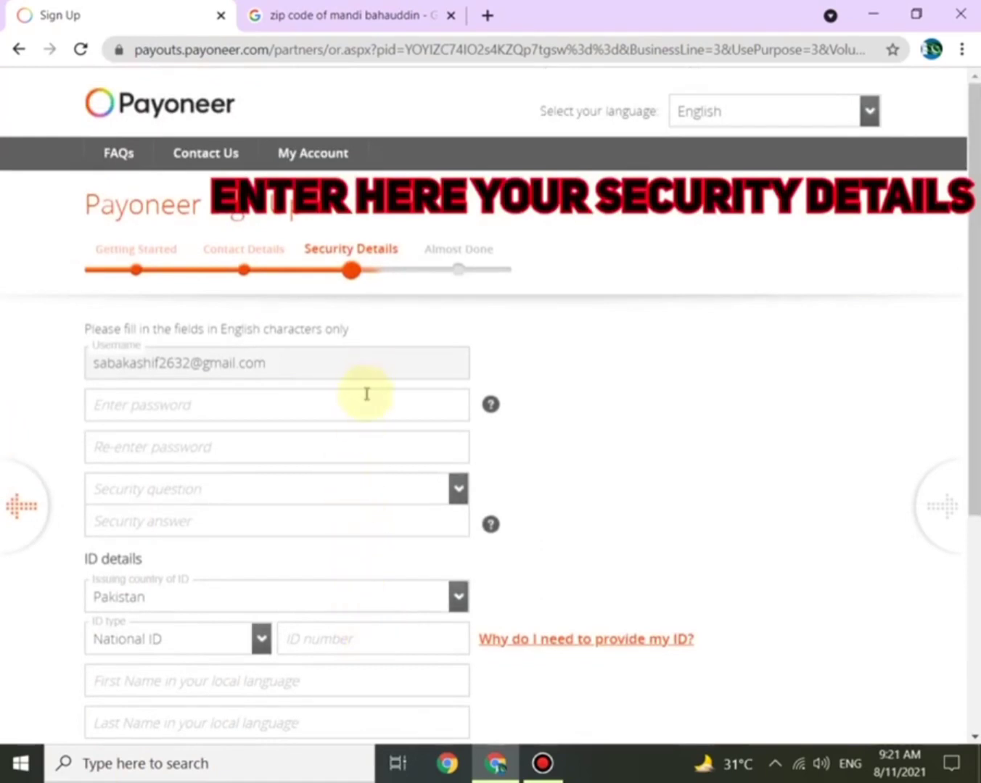
- Enter and confirm the account password
click(368, 399)
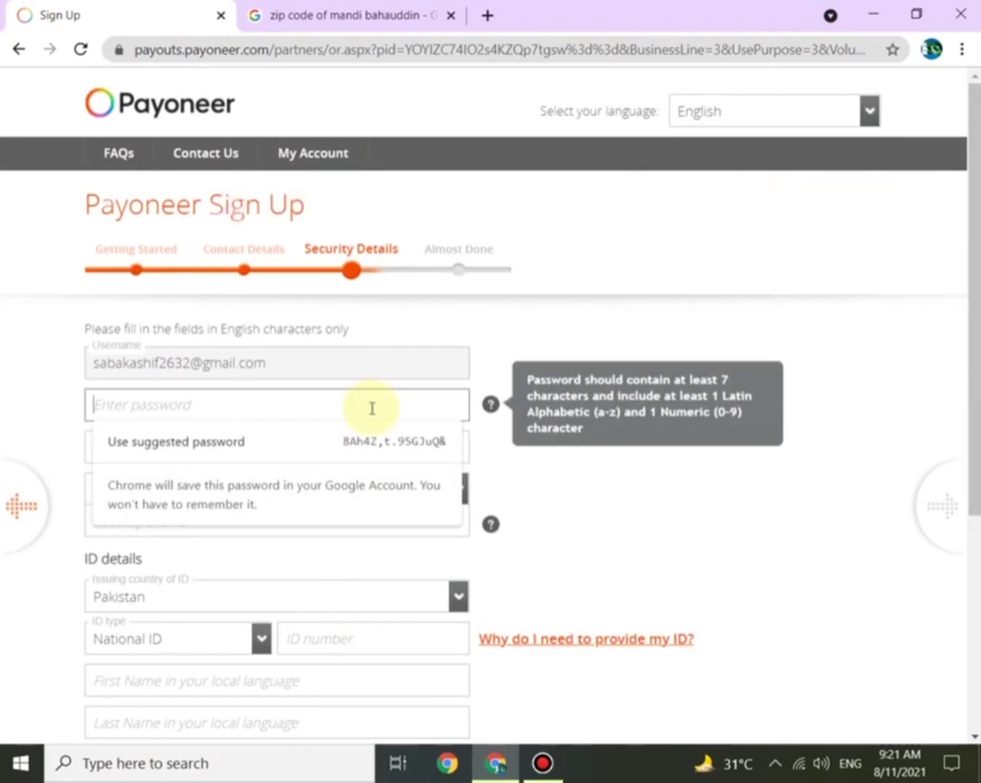
text(s)
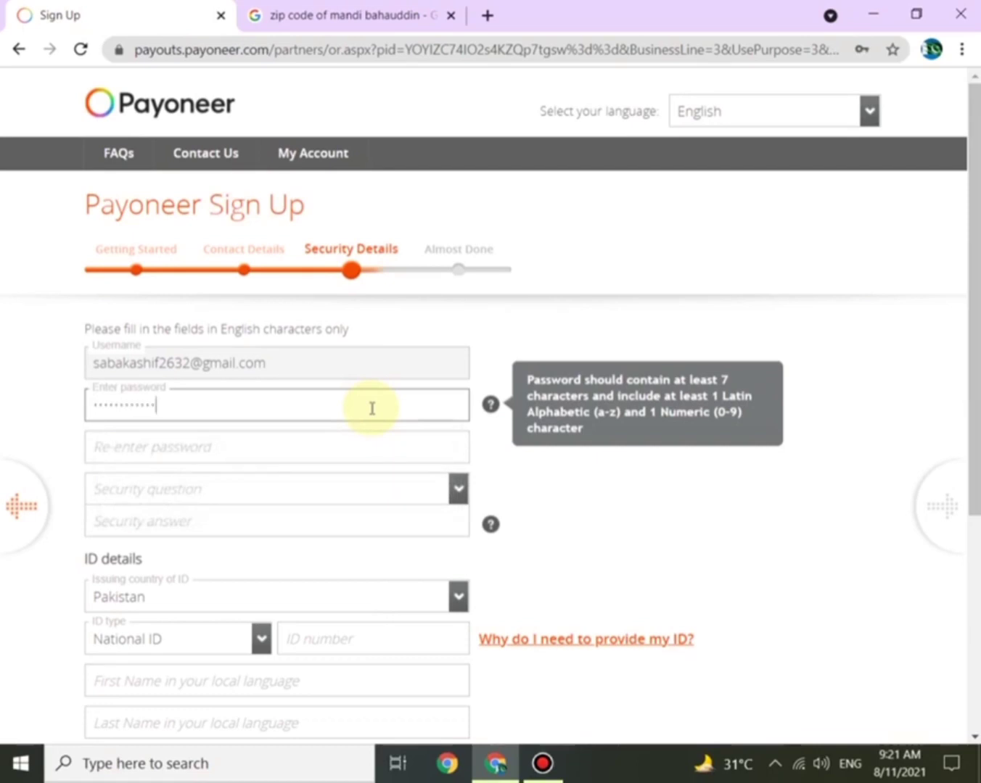
click(362, 446)
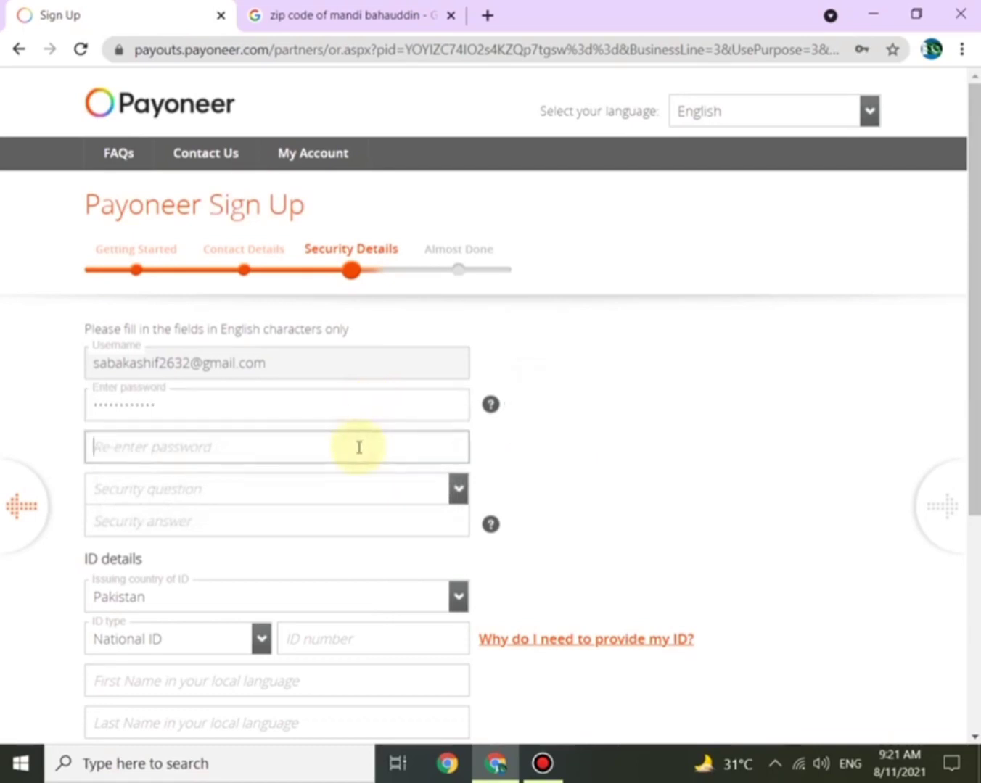
text(s)
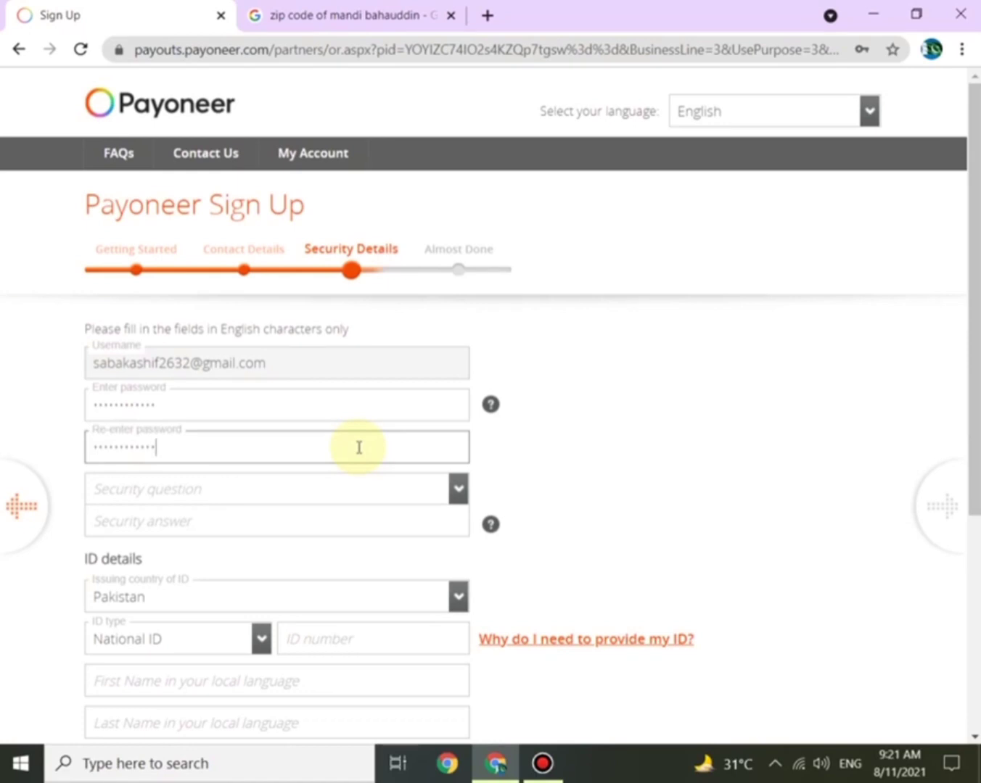
- Answer the high school best friend security question and keep Pakistan as ID issuing country
click(338, 489)
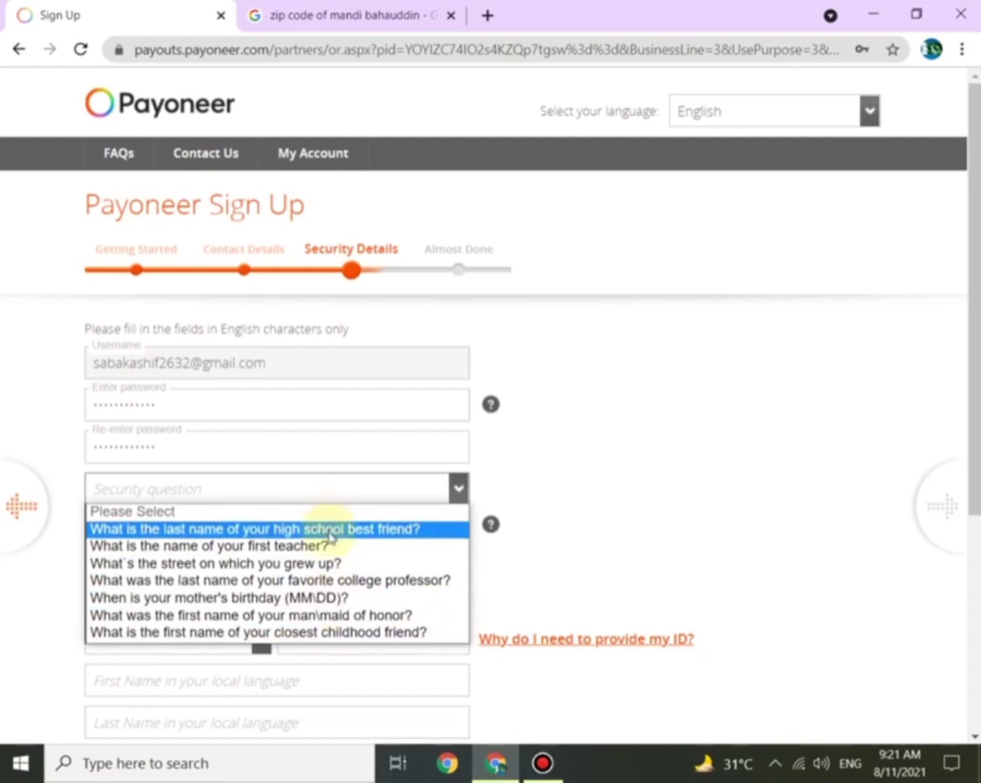
click(330, 531)
click(328, 523)
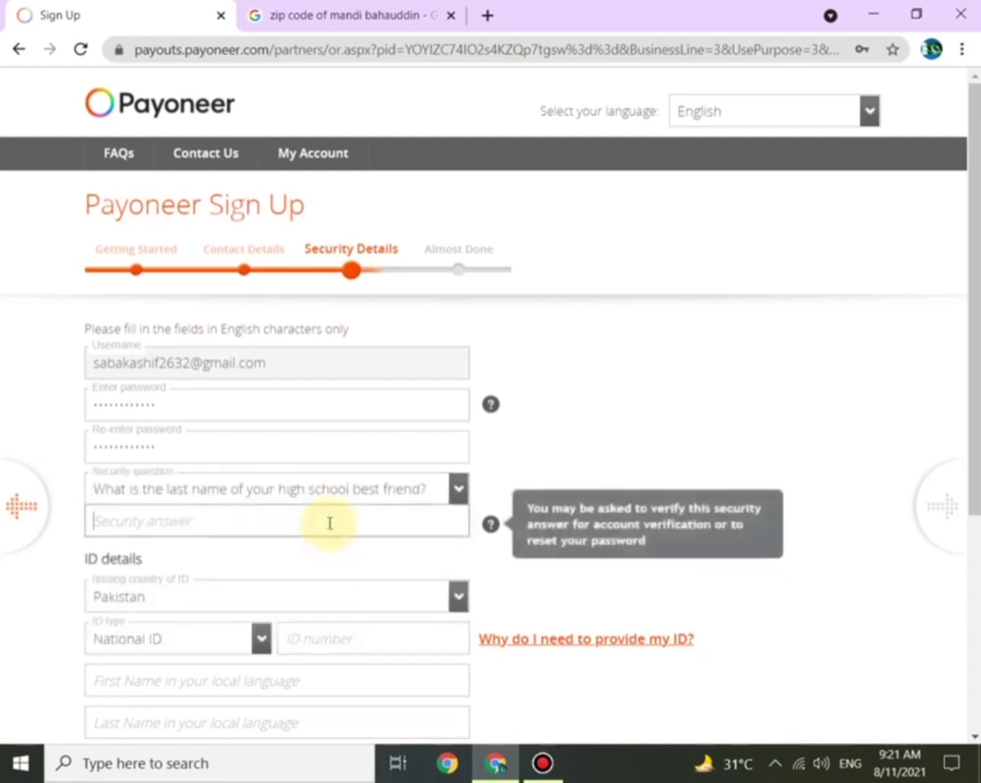
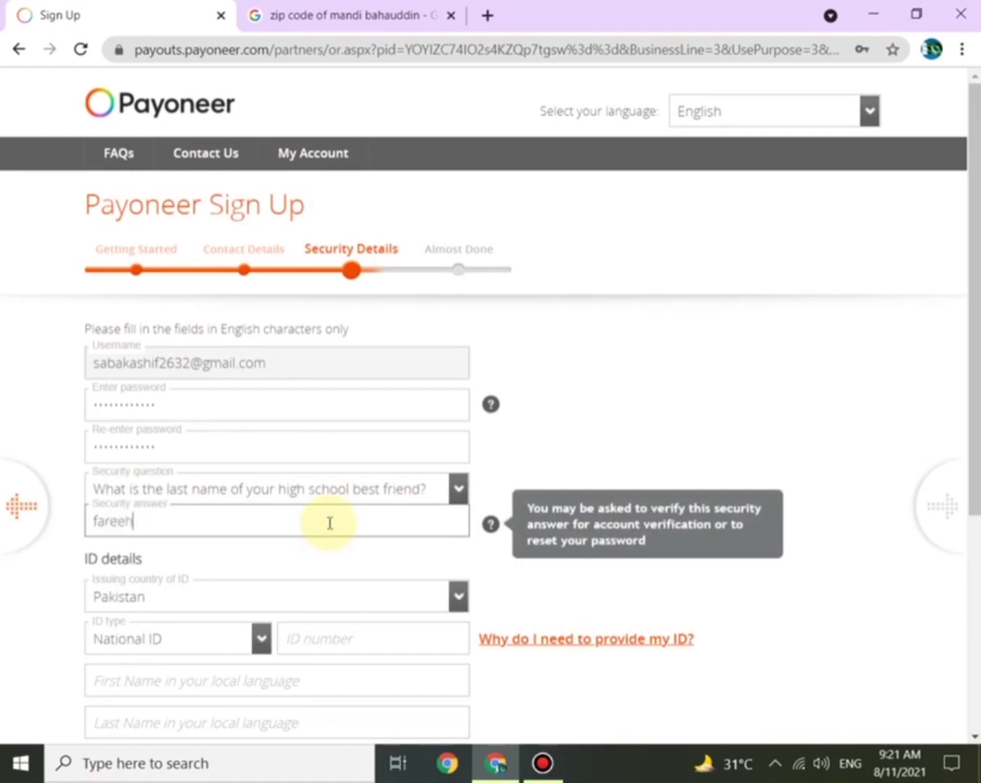
click(419, 597)
click(426, 557)
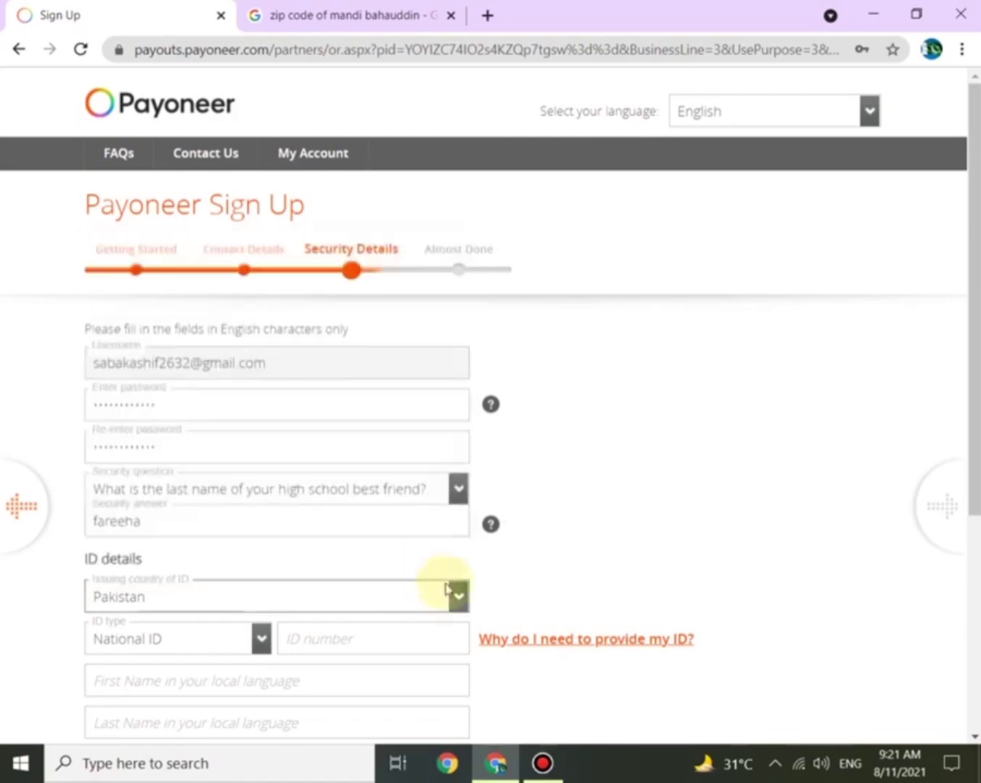
scroll(471, 581, down, 4)
click(321, 355)
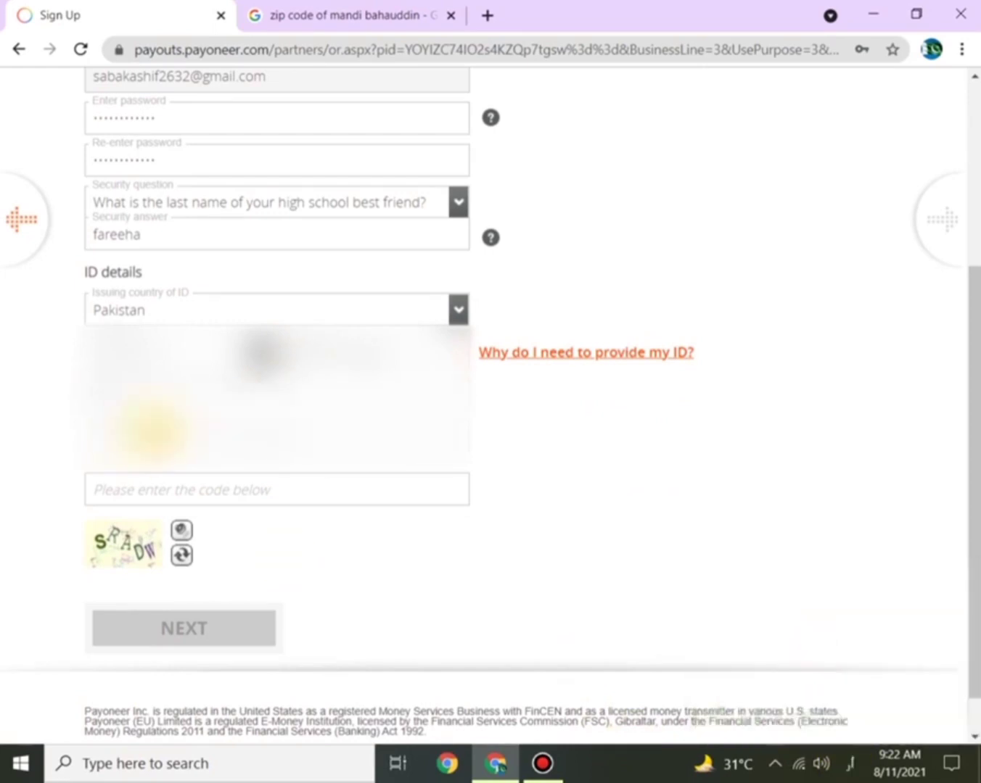
- Retype the captcha code using the English keyboard and submit the Security Details step
click(179, 493)
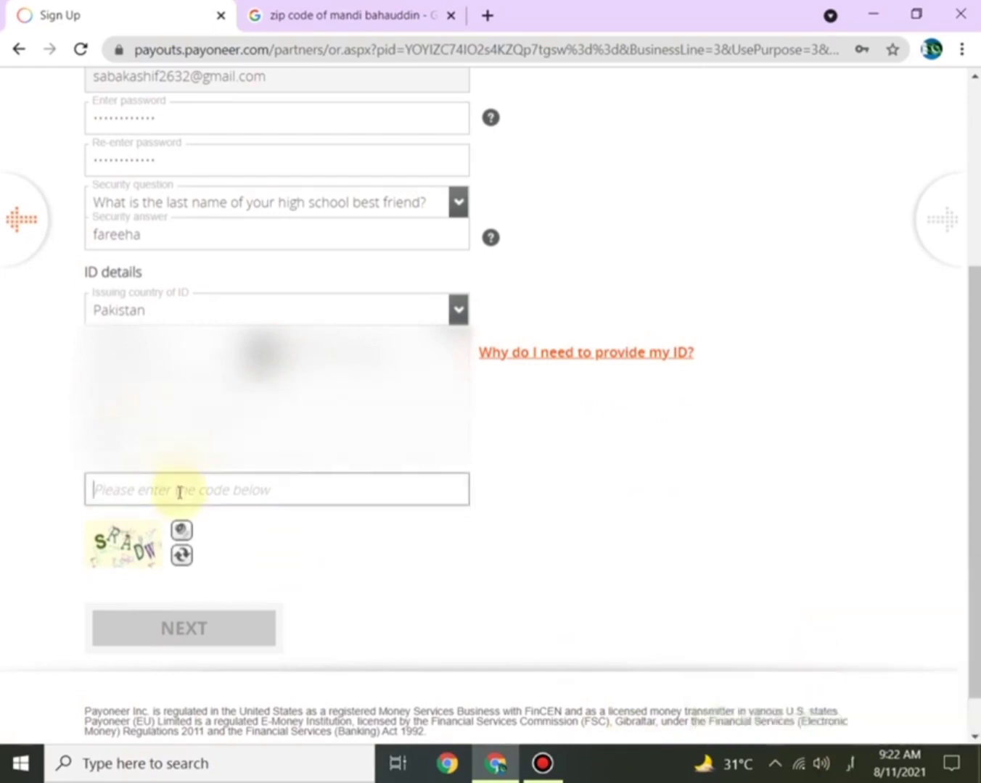
text(سراد)
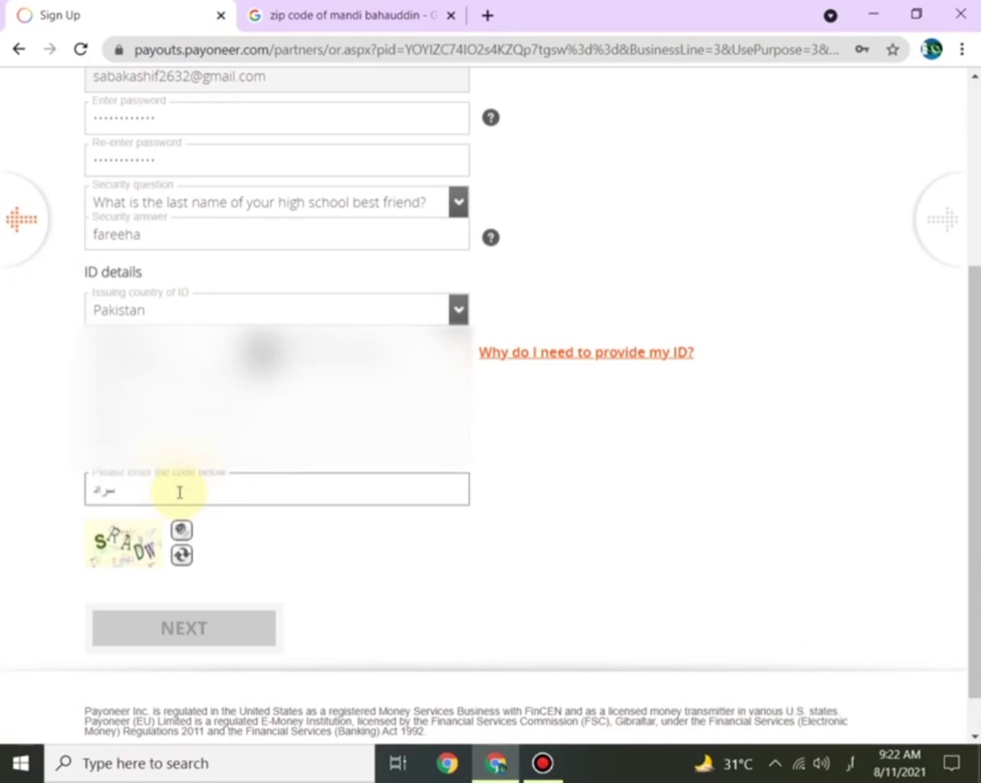
double_click(217, 490)
click(850, 763)
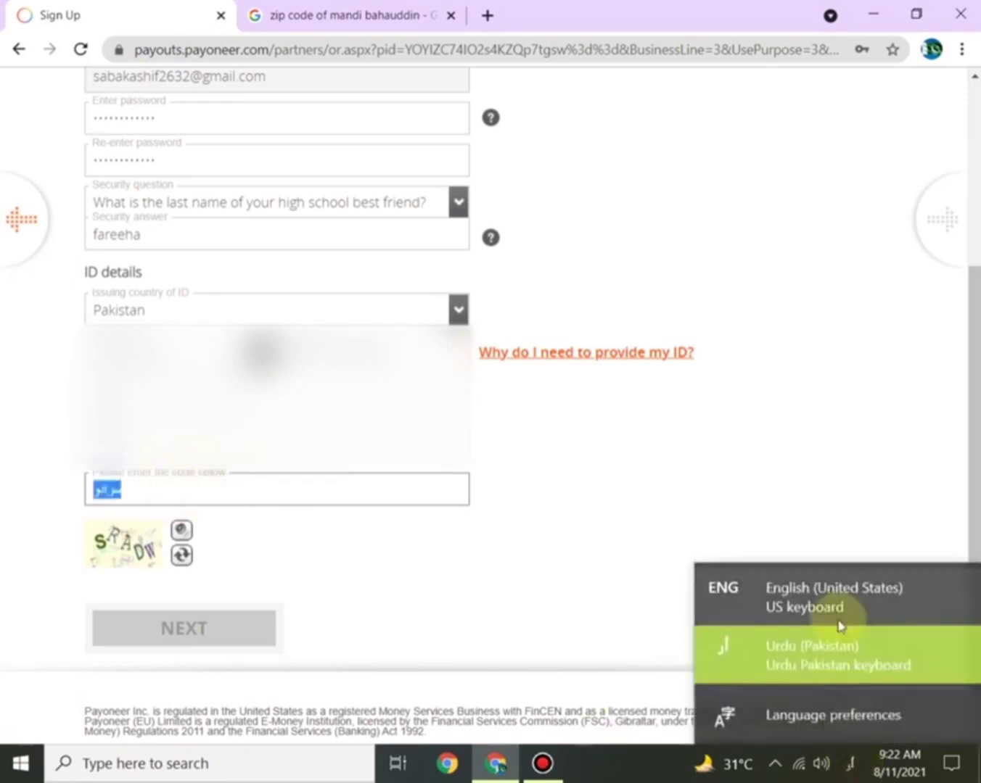
click(839, 625)
text(sradw)
click(185, 628)
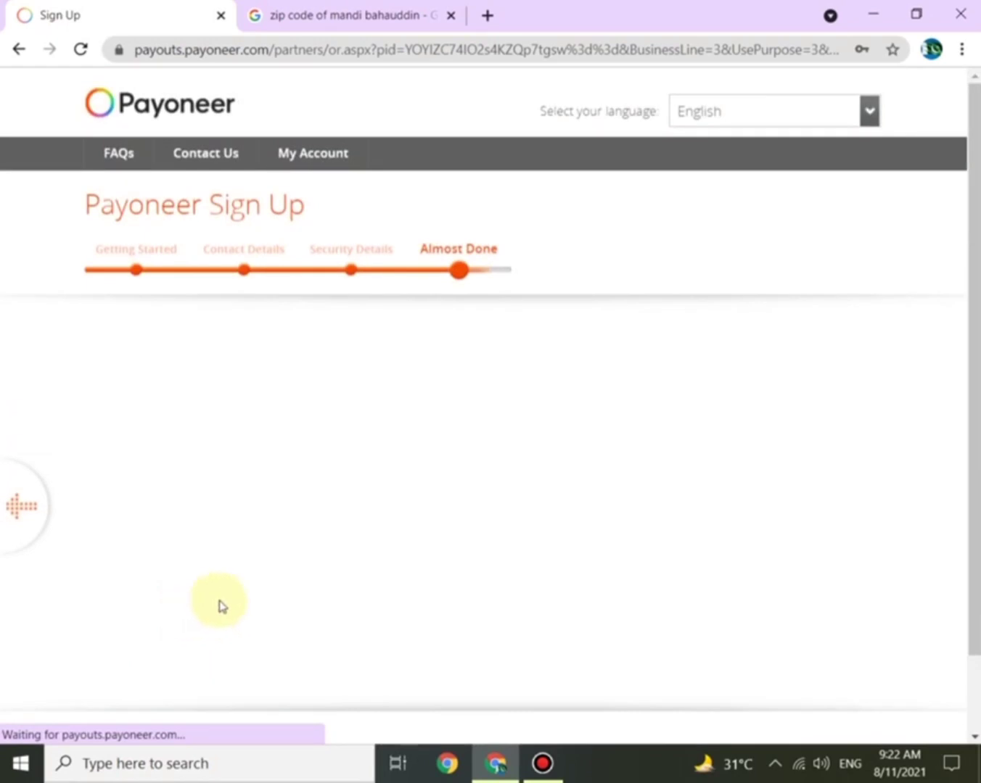
- Select United Bank Limited as the bank name from the filtered bank list
scroll(331, 532, down, 1)
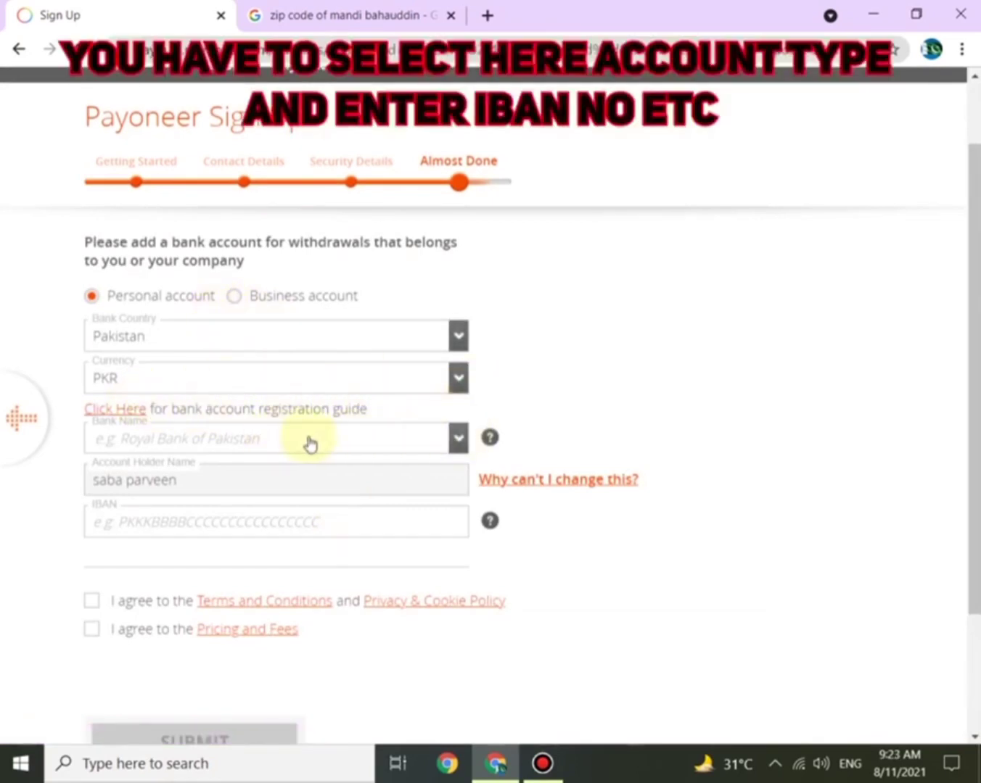
click(185, 446)
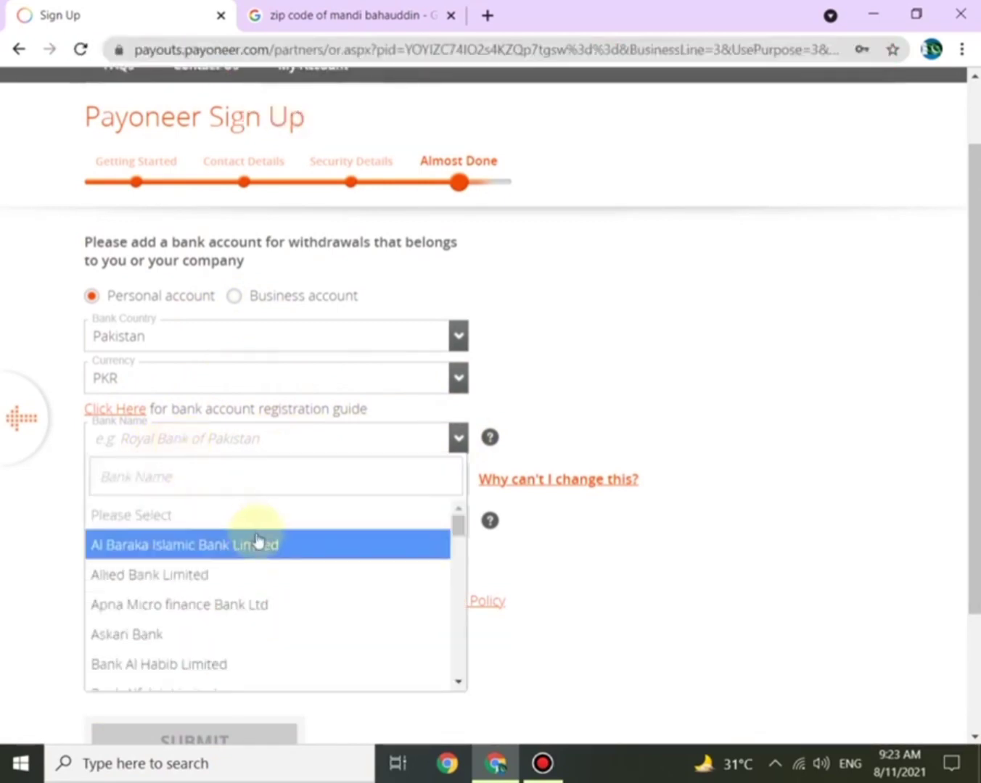
scroll(258, 538, down, 4)
scroll(237, 530, down, 2)
text(un)
key(Down)
key(Return)
- Check why the account holder name is locked and paste the IBAN into its field
drag(213, 479, 84, 488)
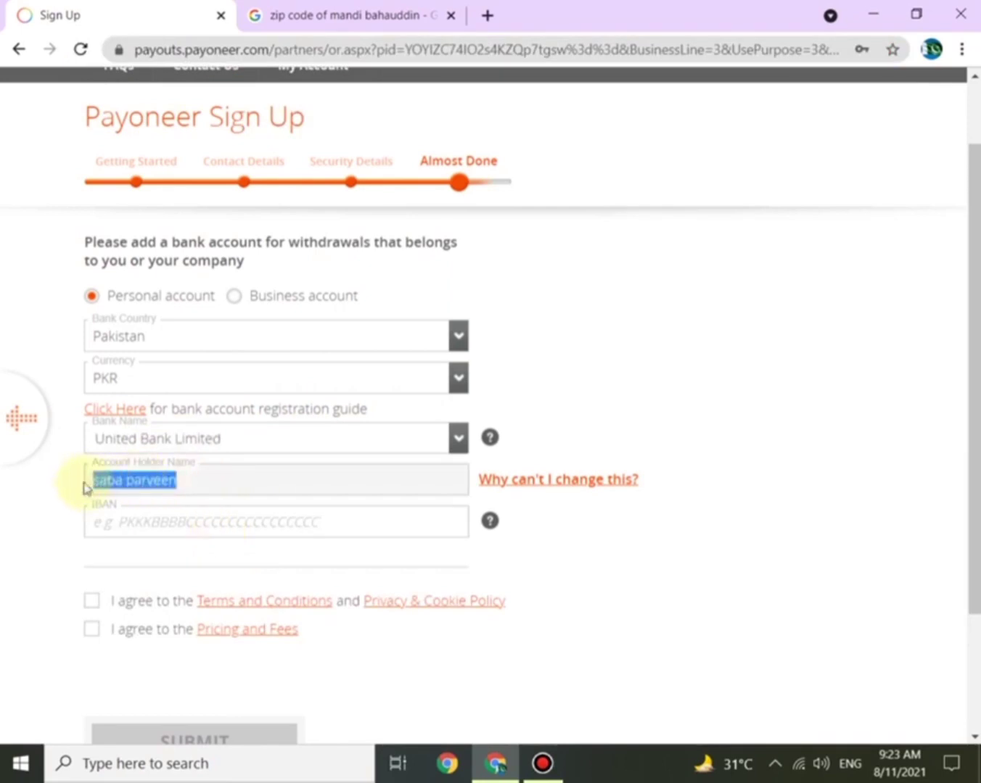
click(528, 482)
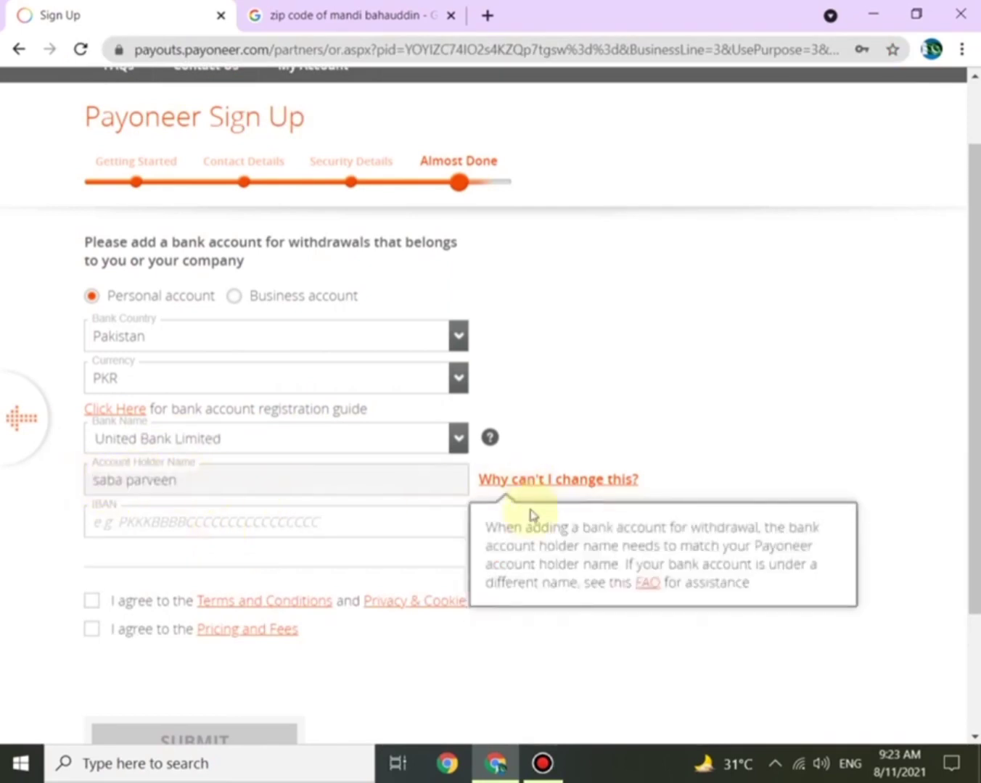
click(230, 511)
right_click(149, 526)
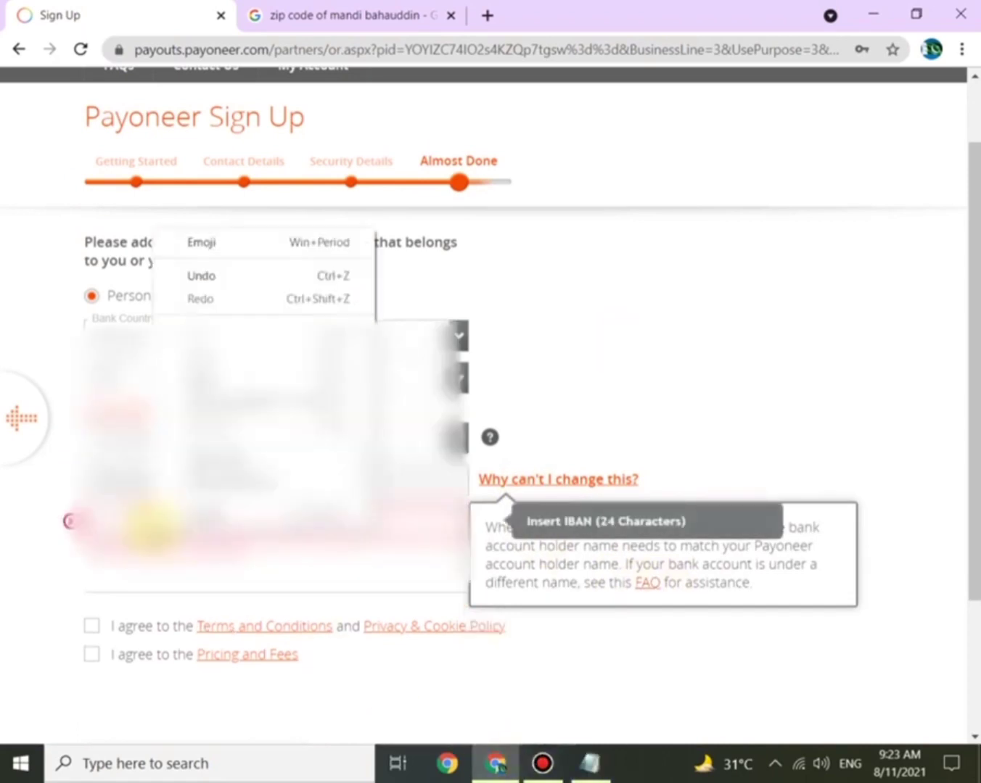
click(211, 420)
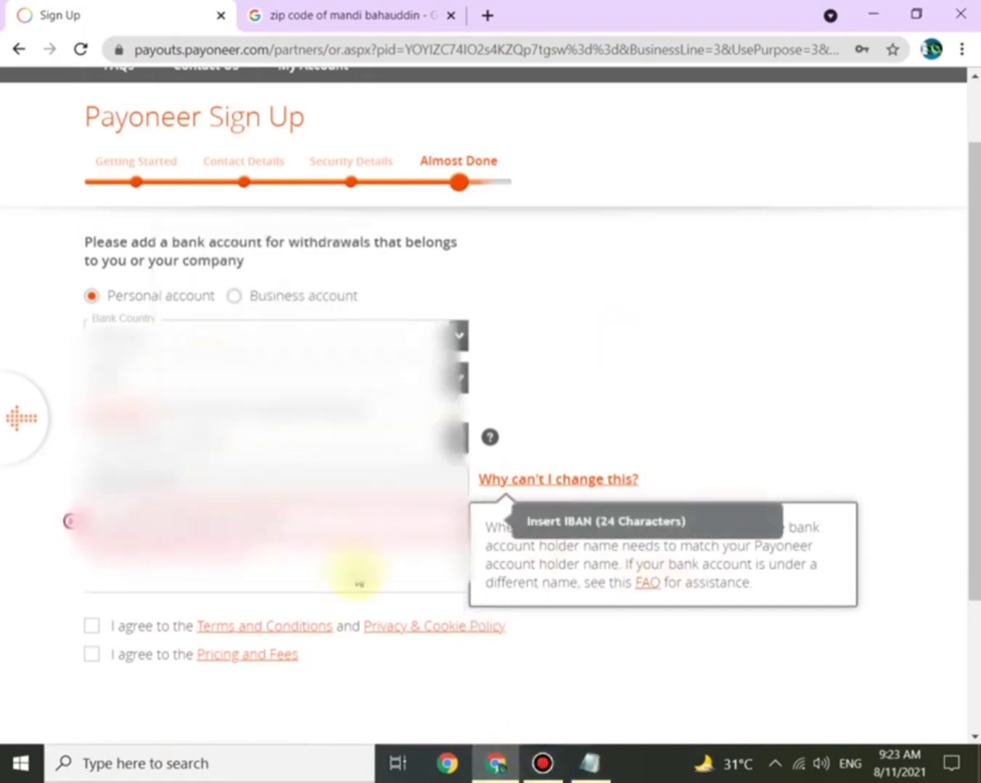
click(358, 585)
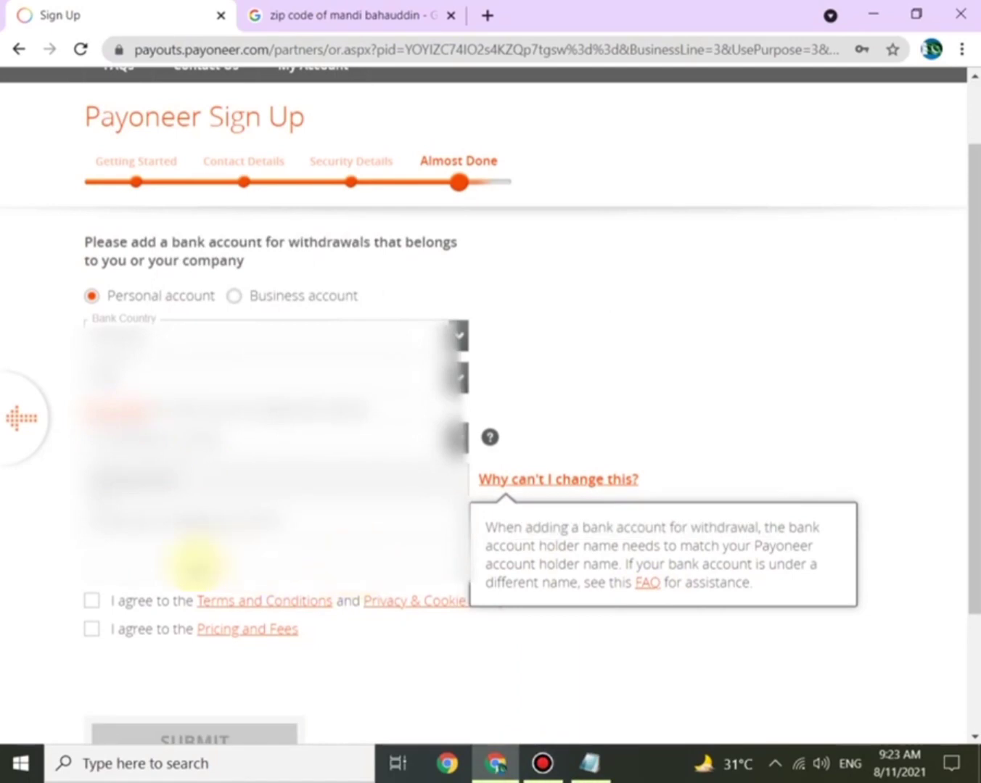
- Accept the Terms and Privacy and the Pricing and Fees agreements, then submit the application
click(91, 601)
click(91, 629)
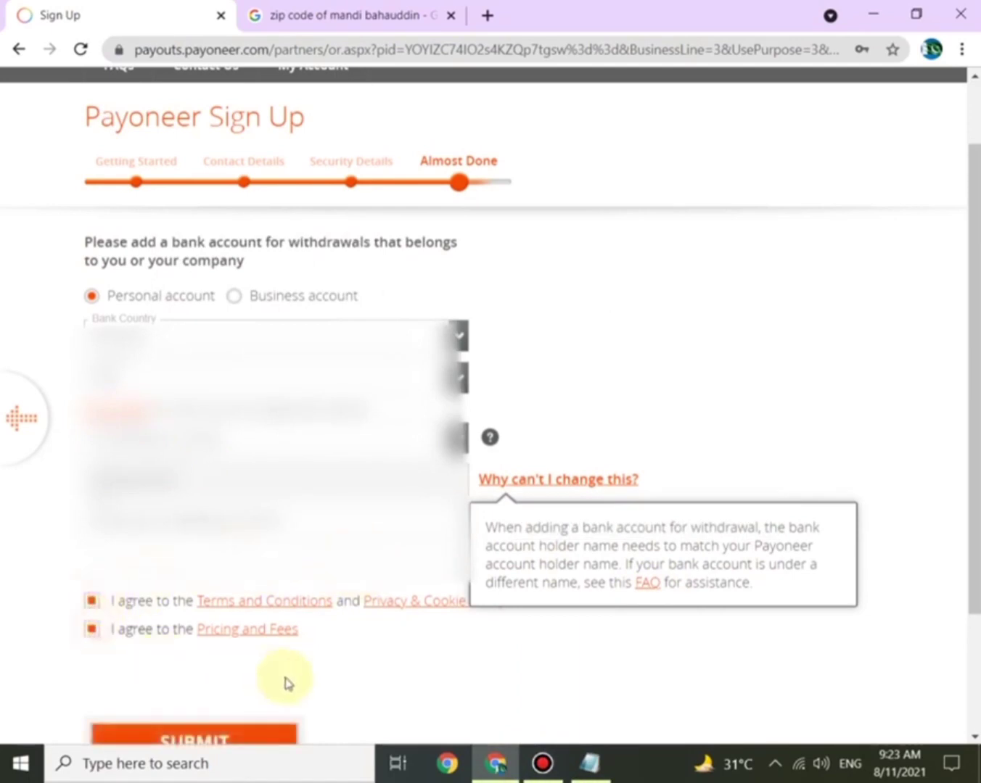
scroll(286, 683, down, 2)
click(185, 577)
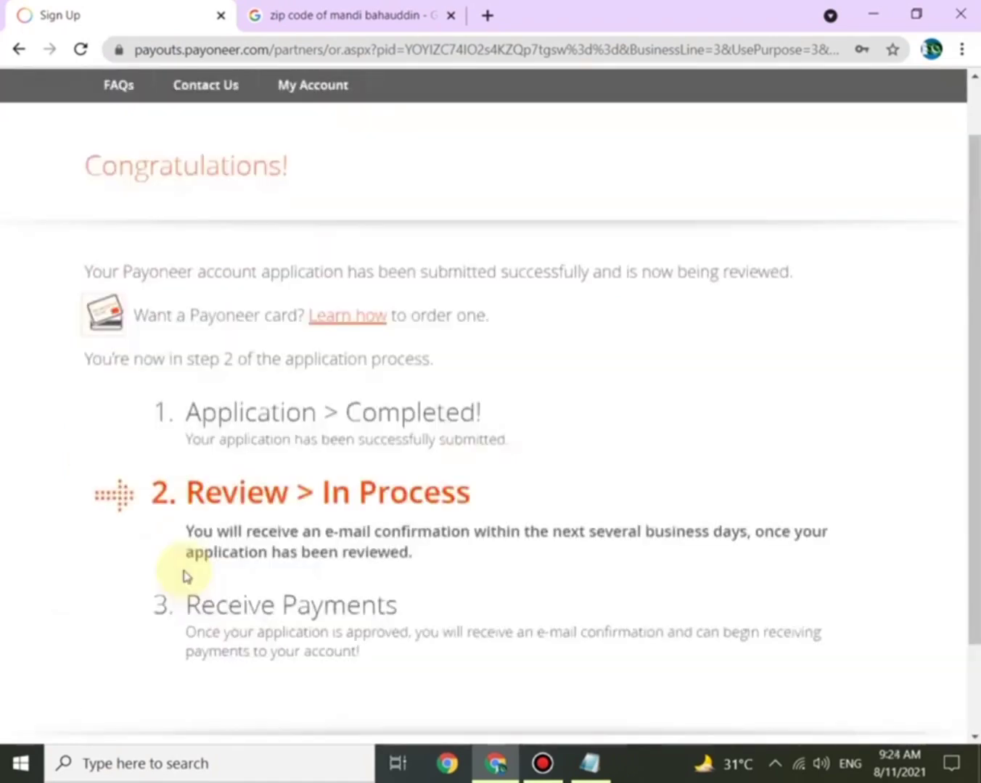
scroll(185, 577, up, 1)
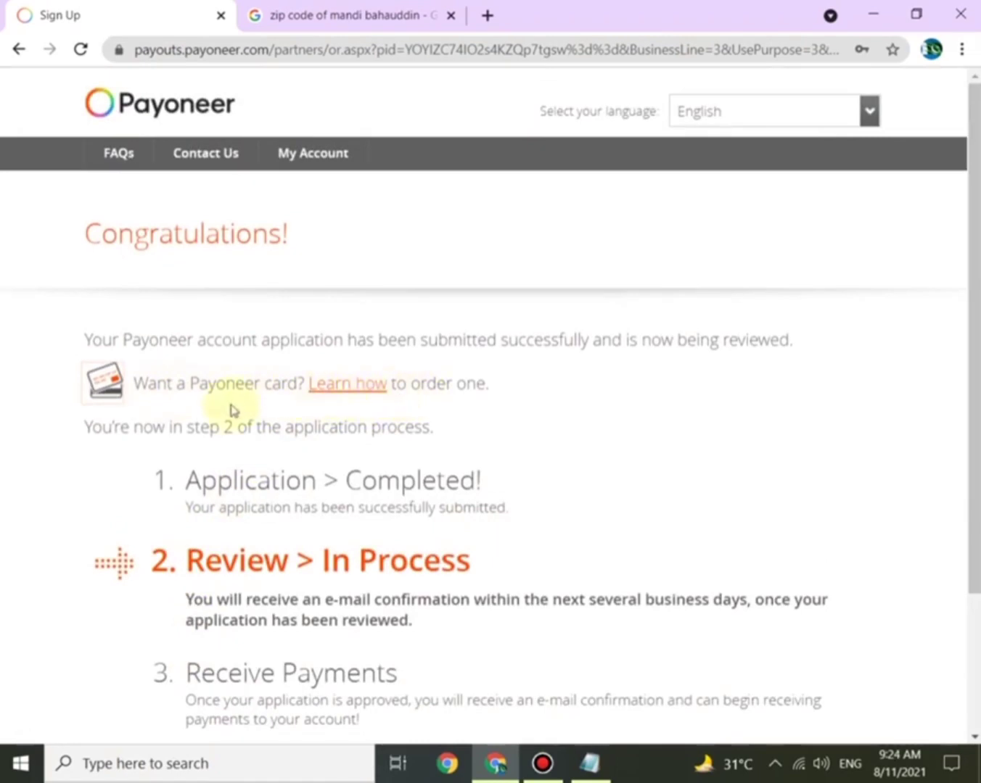
scroll(230, 411, down, 1)
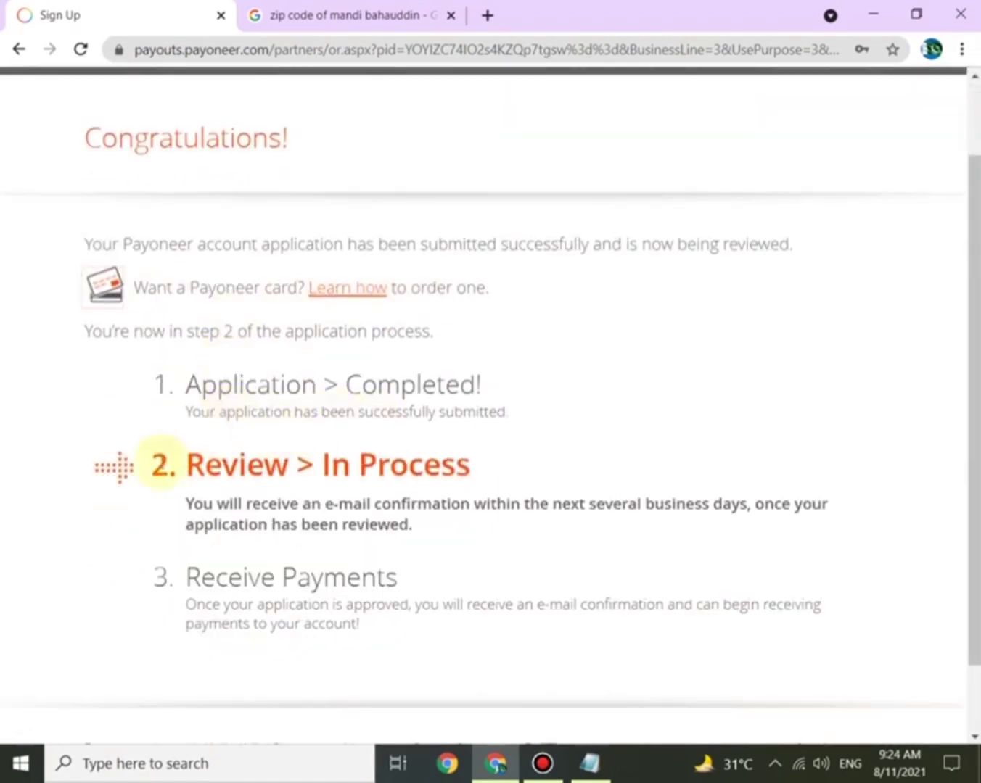
scroll(198, 478, down, 1)
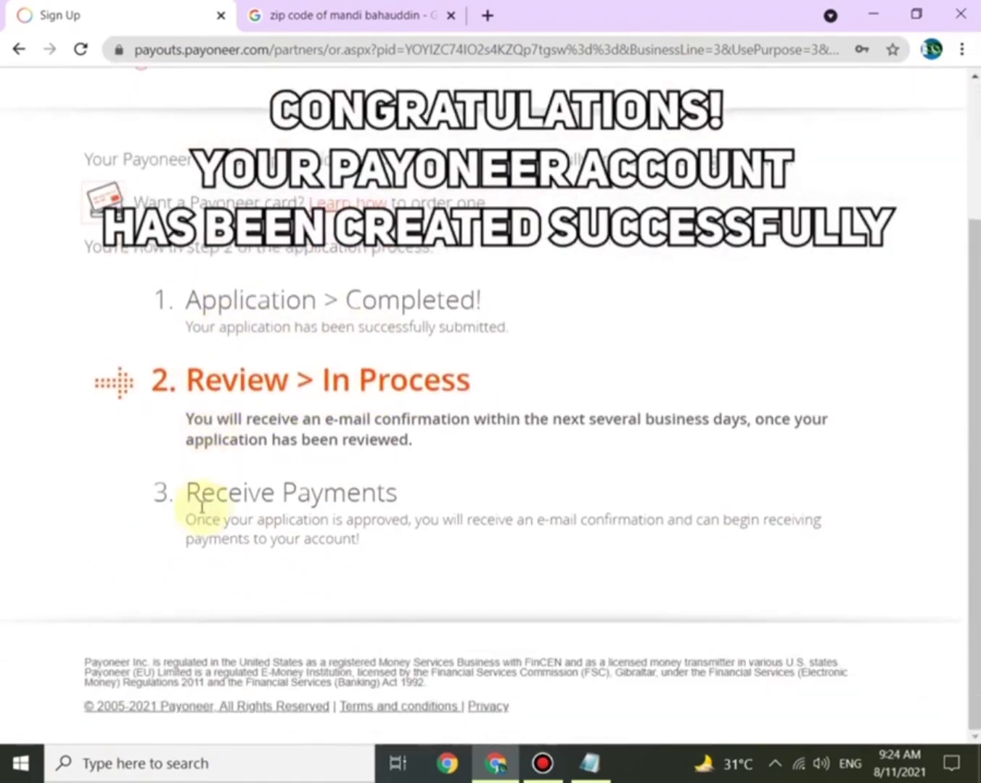